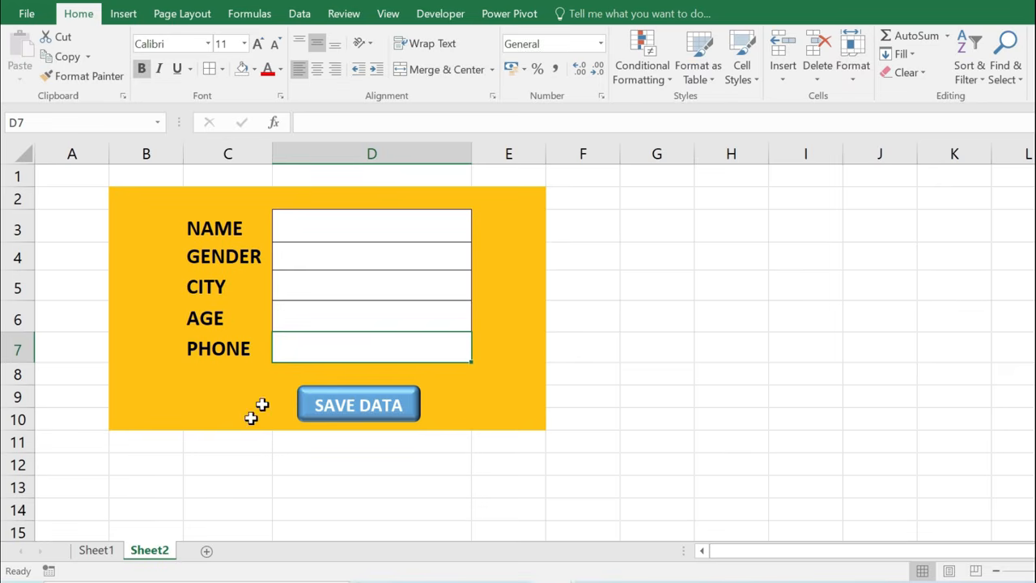
# Check the Sheet1 table, then enter a name and MALE in the form's NAME and GENDER boxes.
pyautogui.click(100, 551)
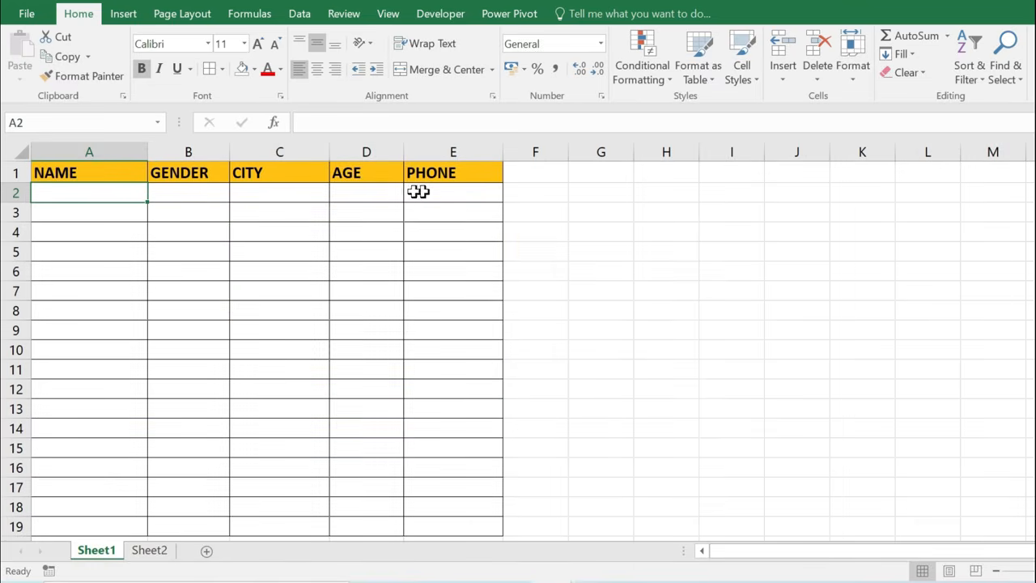
pyautogui.click(152, 553)
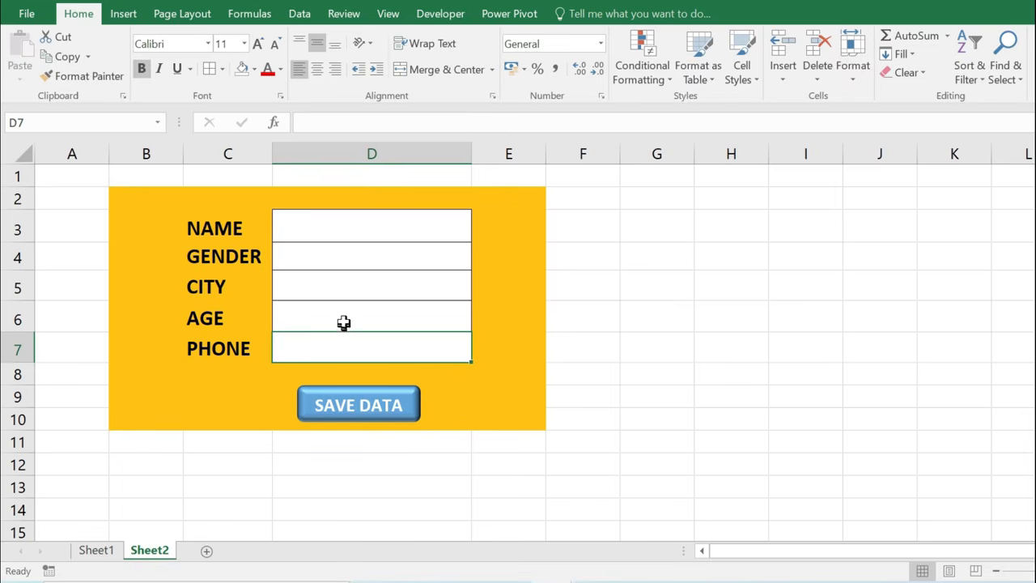
pyautogui.click(315, 224)
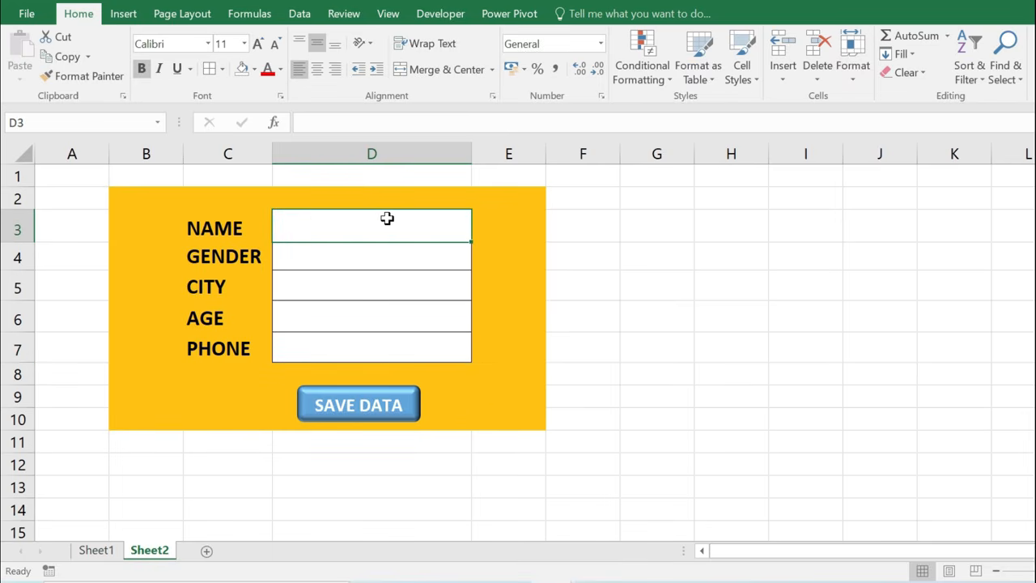
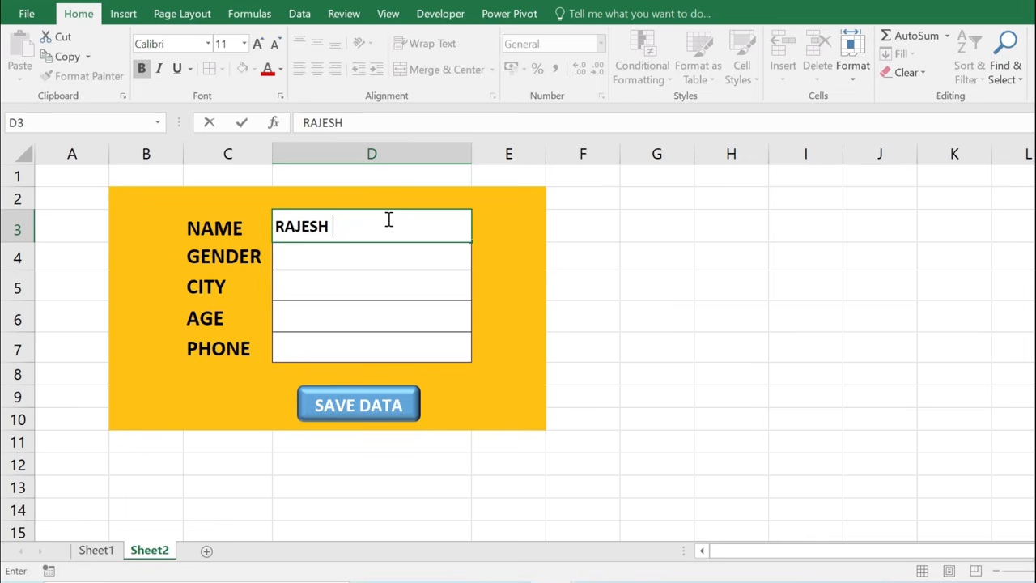
pyautogui.press('Return')
pyautogui.write('MALE')
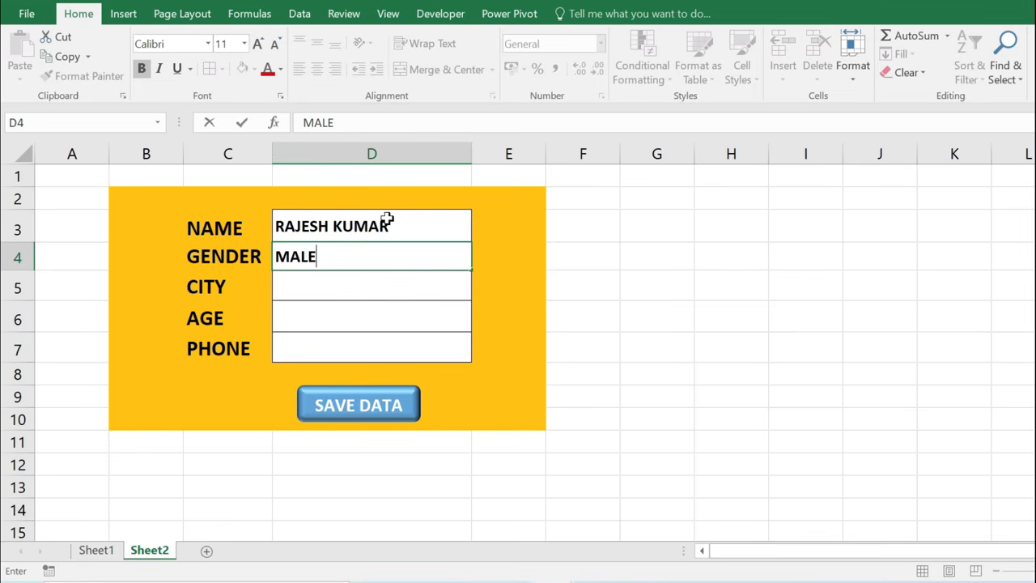
pyautogui.press('Return')
# Enter JAIPUR, age 45 and a phone number, then save the record and view it on Sheet1.
pyautogui.write('JAIPUR')
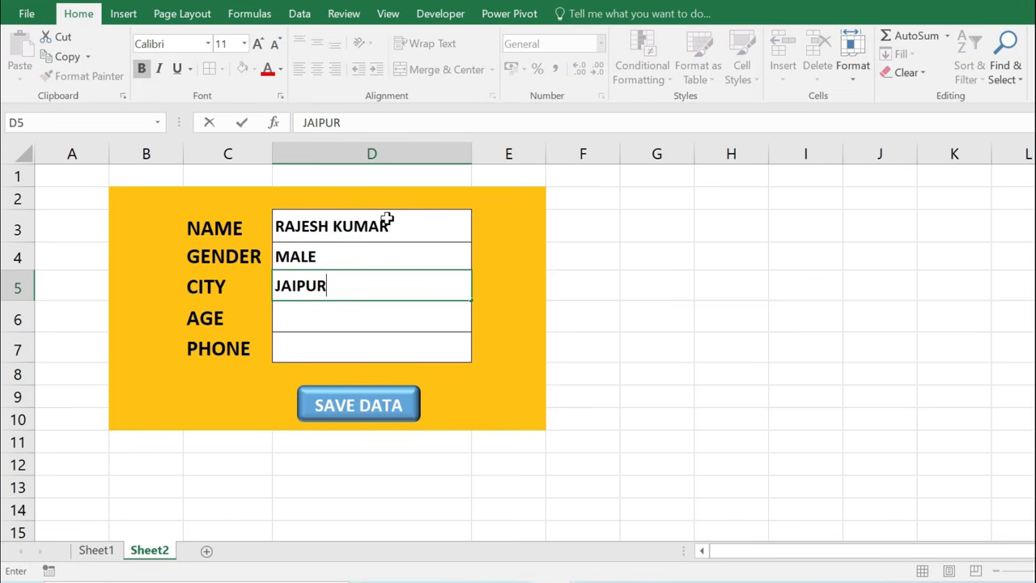
pyautogui.press('Return')
pyautogui.write('45')
pyautogui.press('Return')
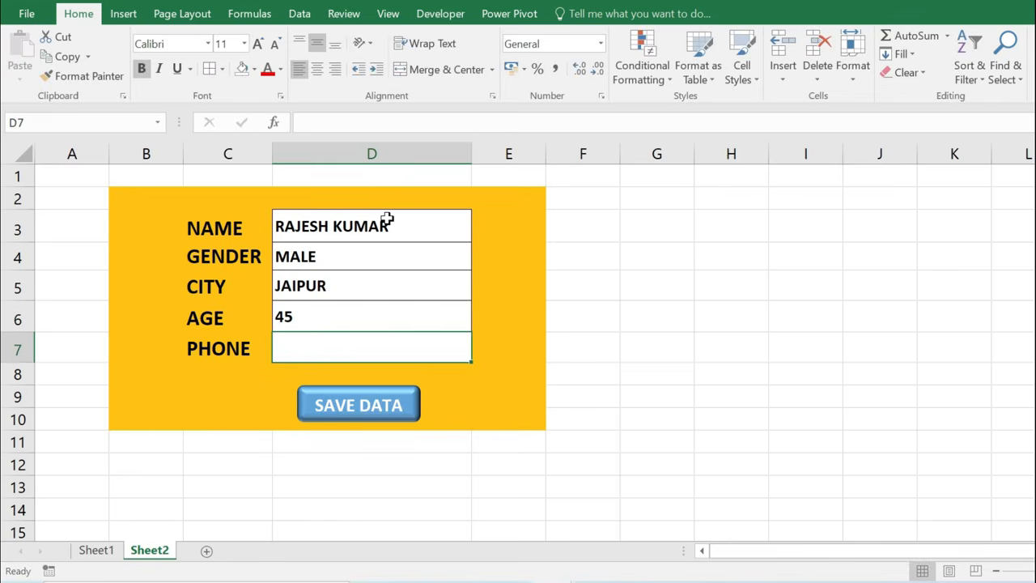
pyautogui.write('784545455')
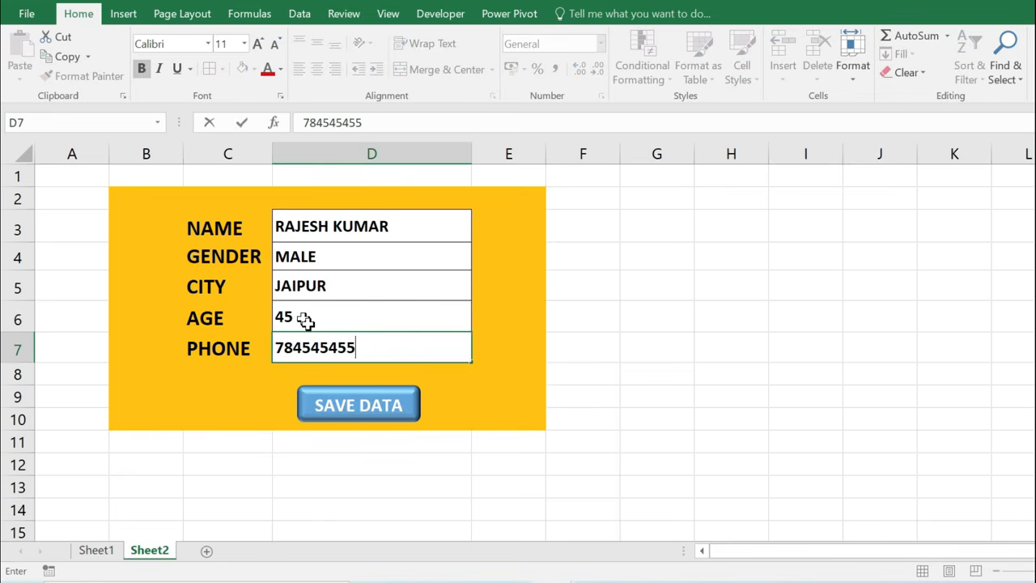
pyautogui.click(346, 410)
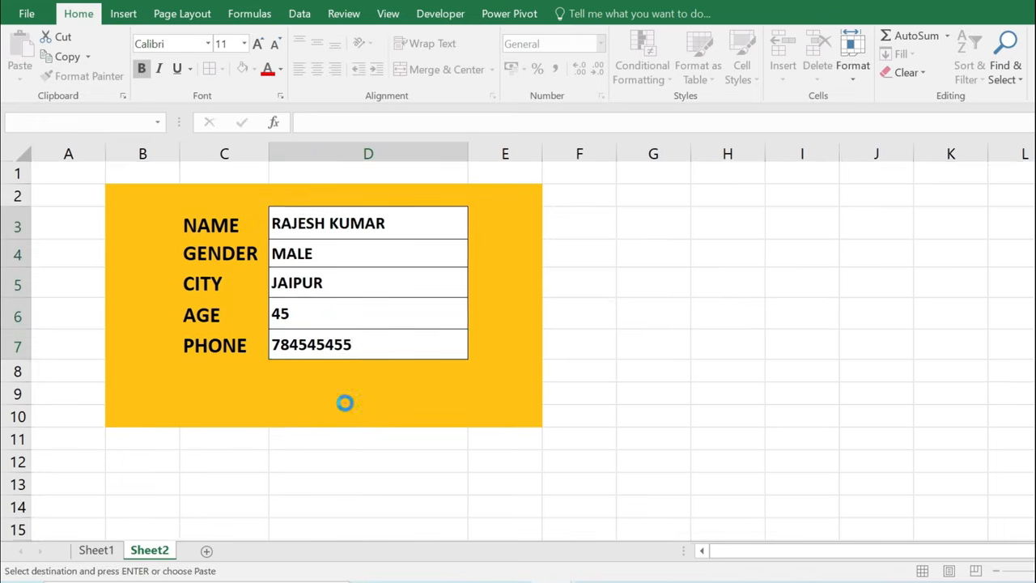
pyautogui.click(98, 550)
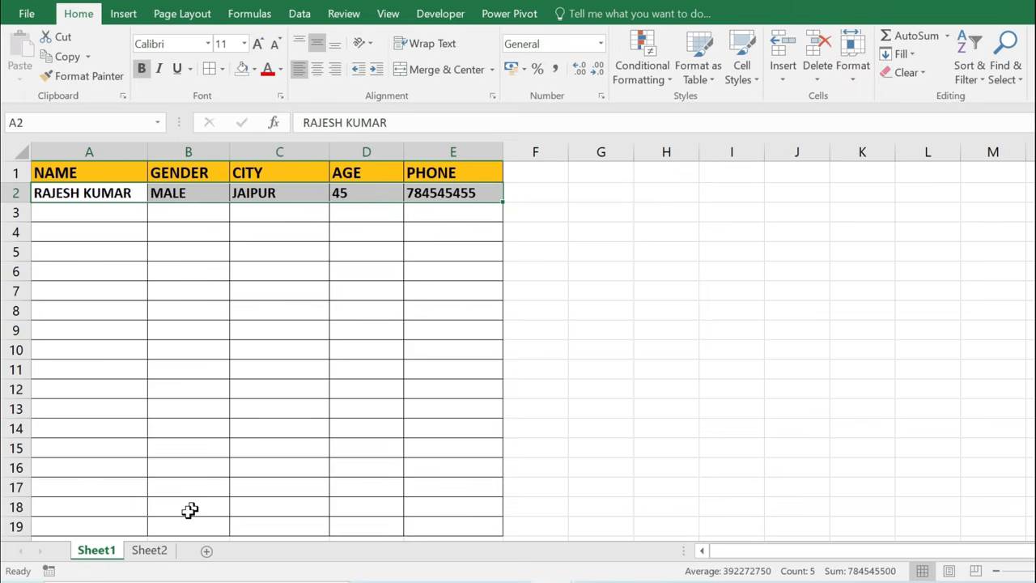
# Back on the form, enter the second person's name and MALE as gender.
pyautogui.click(151, 550)
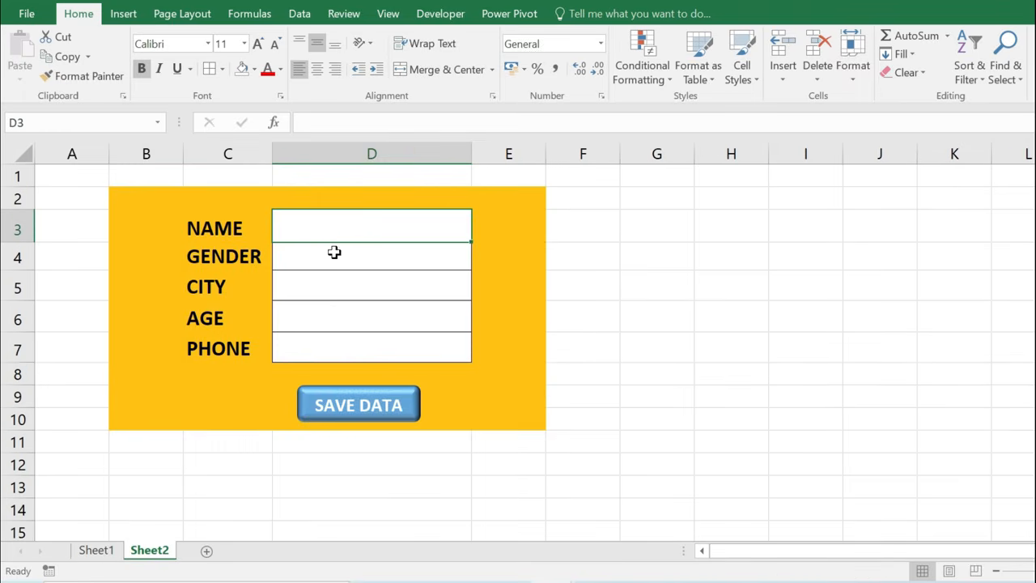
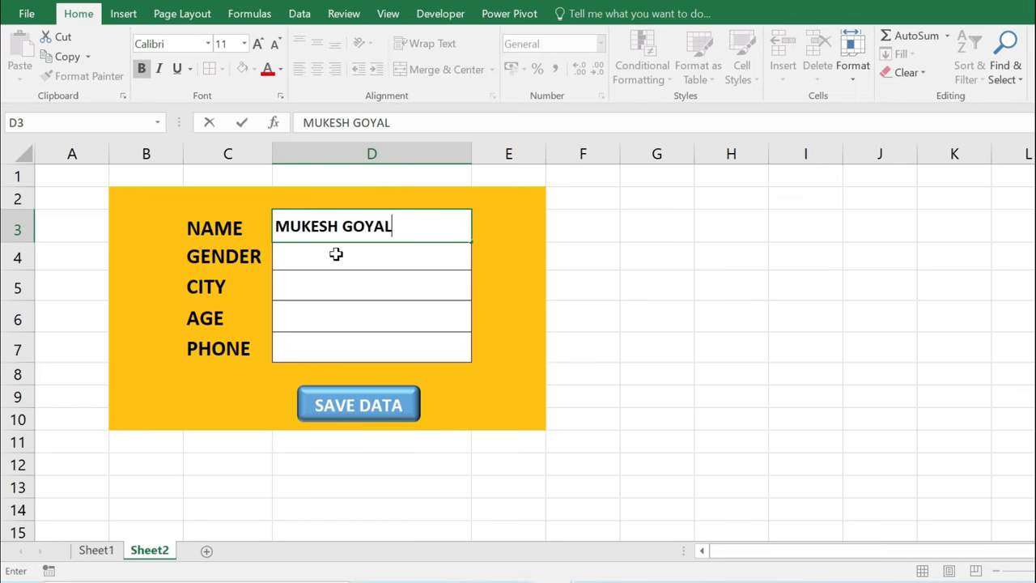
pyautogui.click(335, 254)
pyautogui.write('MALE')
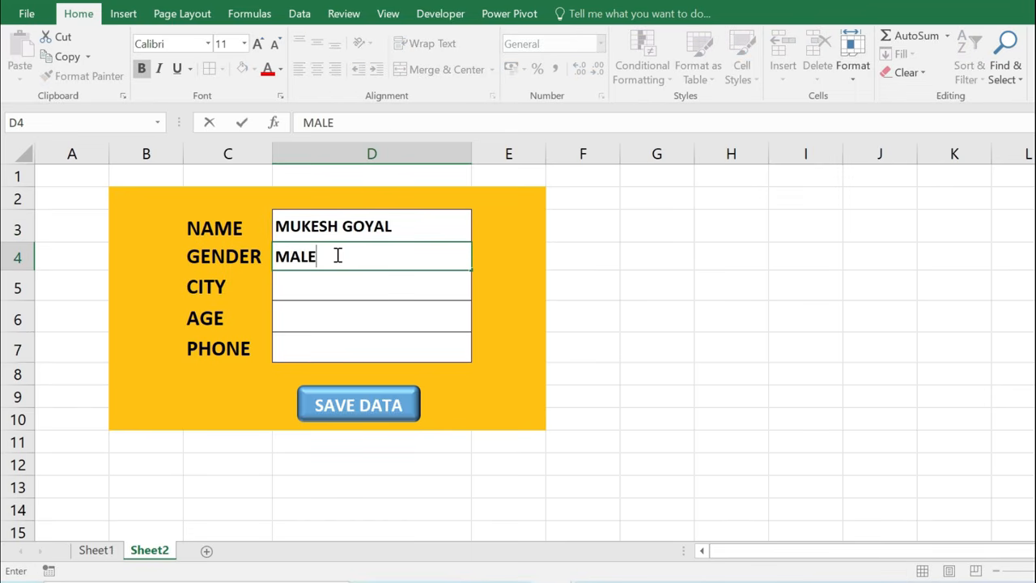
pyautogui.press('Return')
# Enter SIKAR, age 26 and a phone number, then save and view the new Sheet1 row.
pyautogui.write('SIKAR')
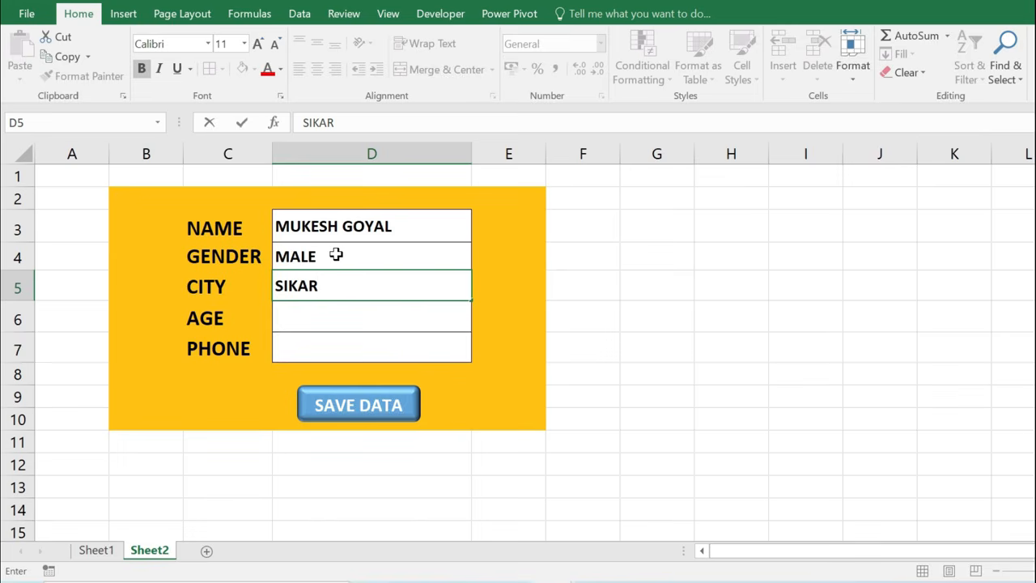
pyautogui.press('Return')
pyautogui.write('26')
pyautogui.press('Return')
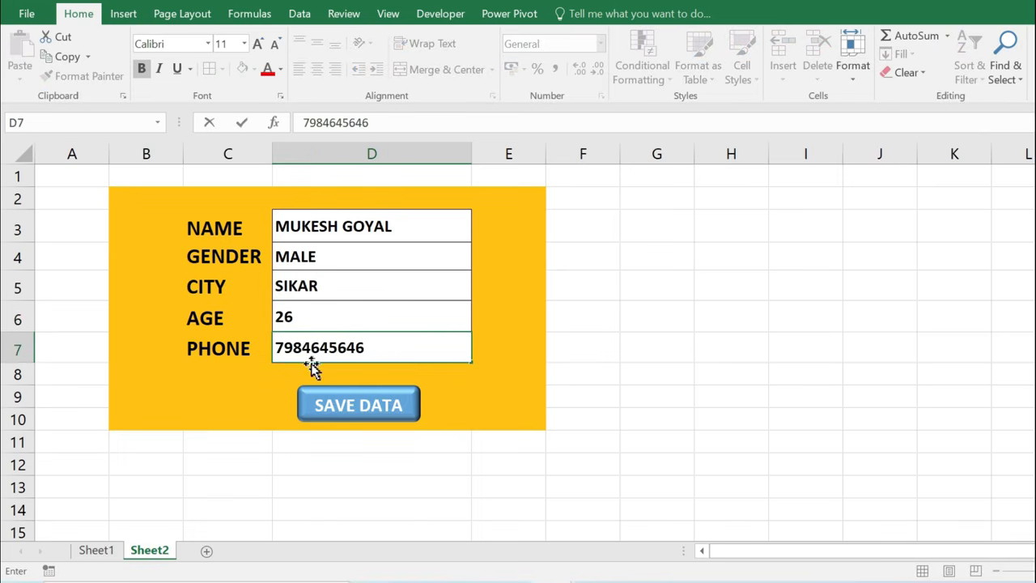
pyautogui.click(362, 410)
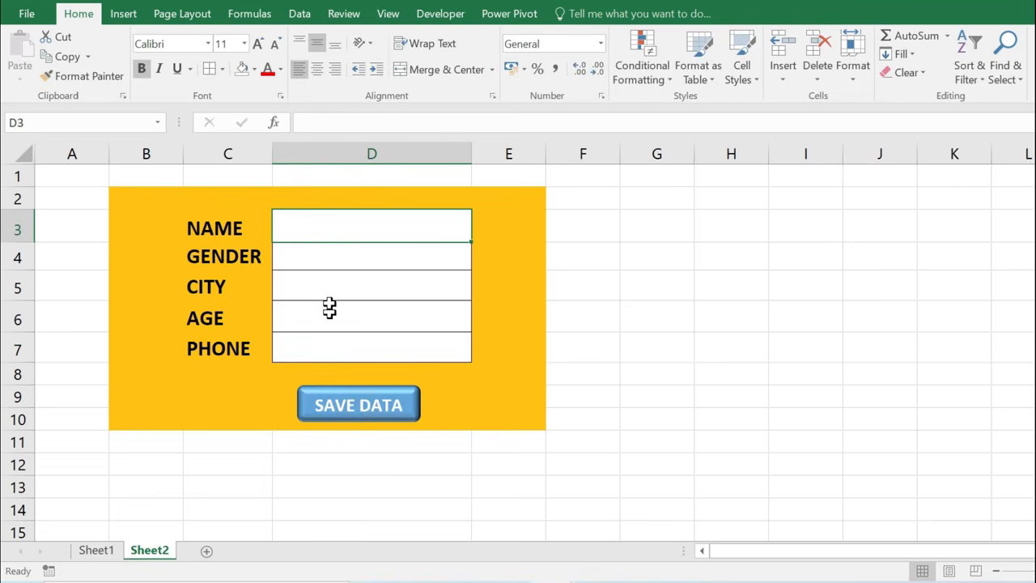
pyautogui.click(95, 551)
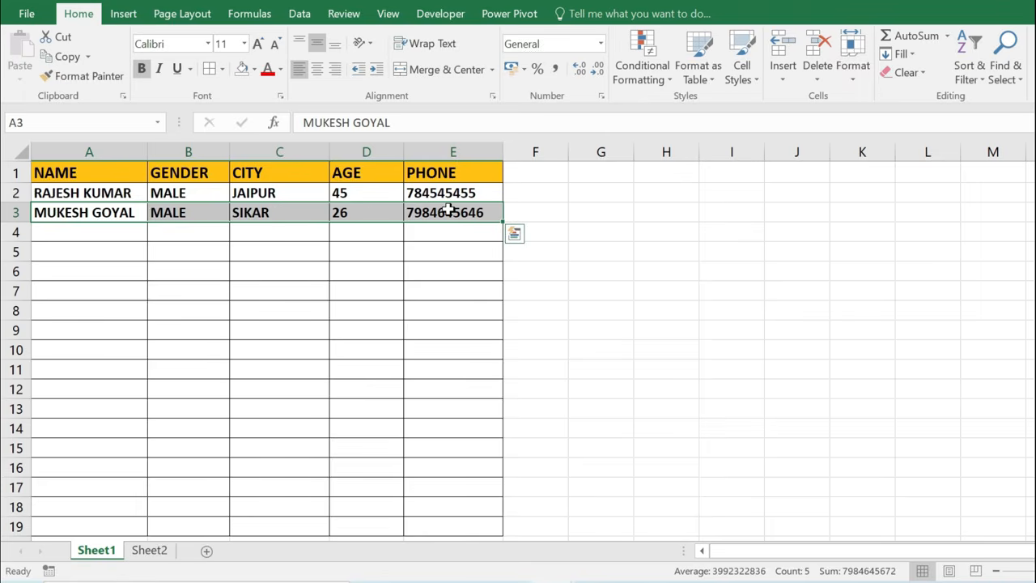
# Review the empty NAME–PHONE table range A1:E5 on Sheet1, then switch to the blank Sheet2.
pyautogui.click(156, 552)
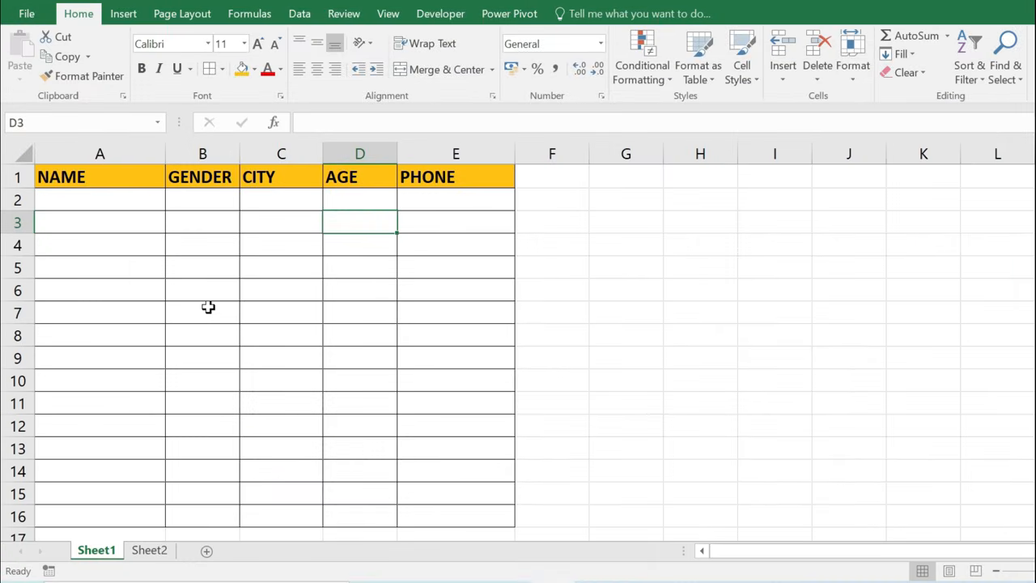
pyautogui.moveTo(149, 178); pyautogui.dragTo(444, 264)
pyautogui.click(402, 219)
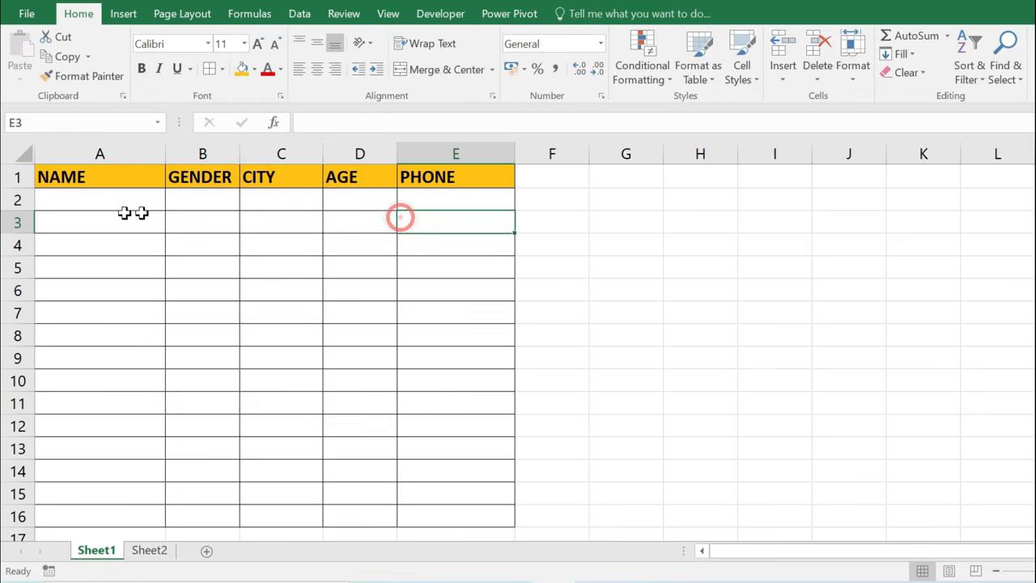
pyautogui.click(102, 179)
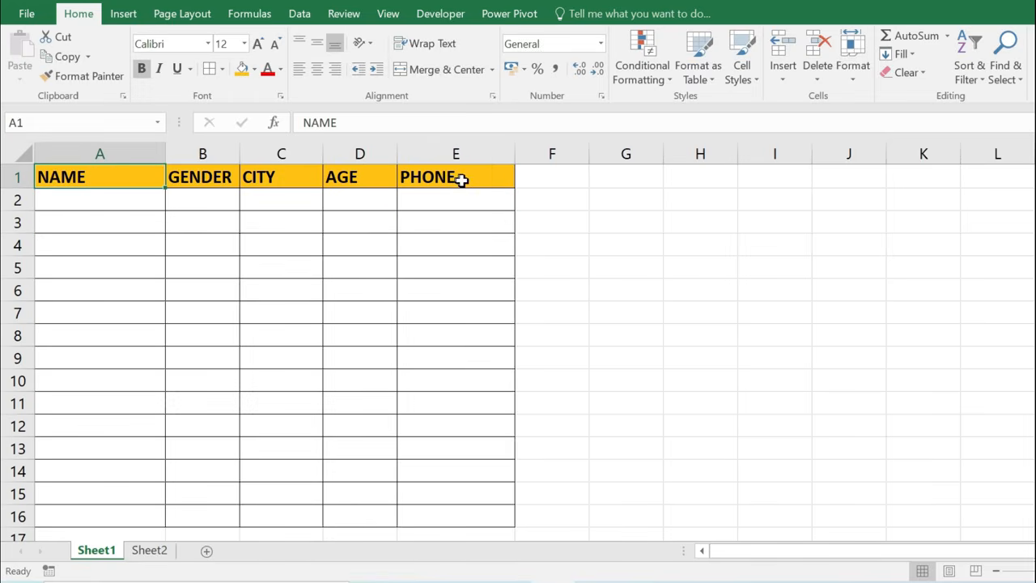
pyautogui.click(157, 551)
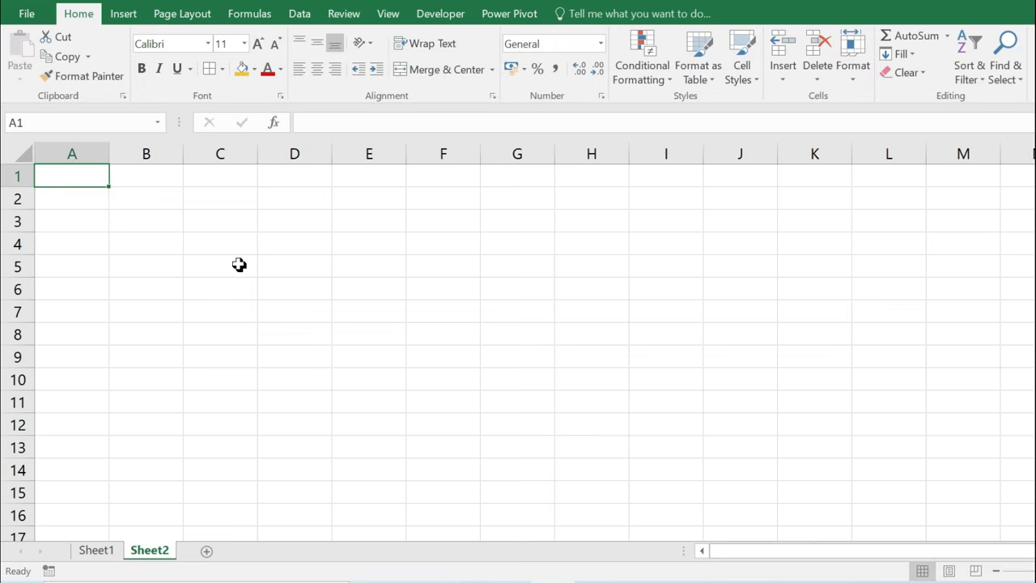
# Type the labels NAME, GENDER, CITY, AGE and PHONE into cells B3 through B7.
pyautogui.click(151, 208)
pyautogui.click(143, 219)
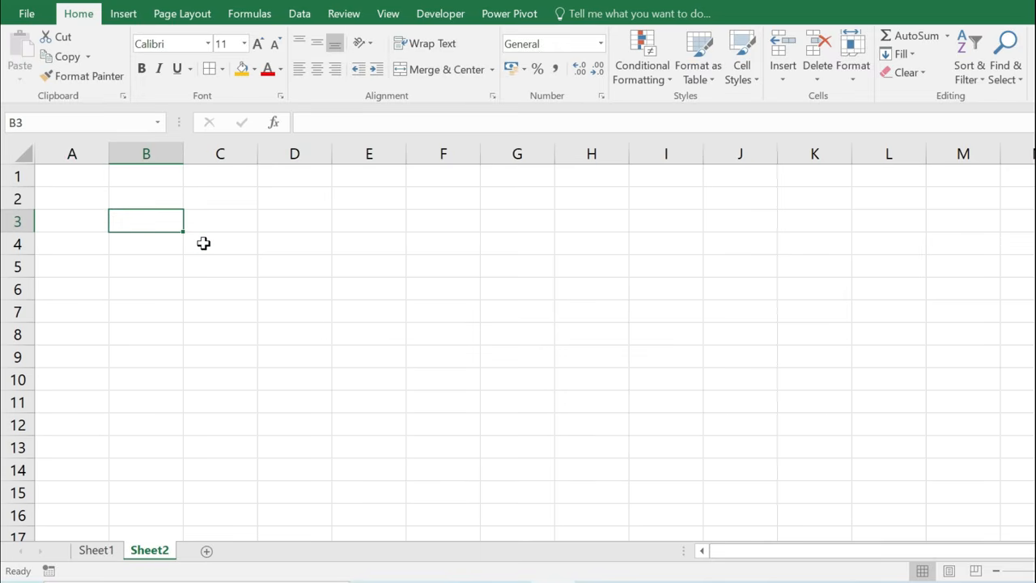
pyautogui.write('NAME')
pyautogui.press('Return')
pyautogui.write('GE')
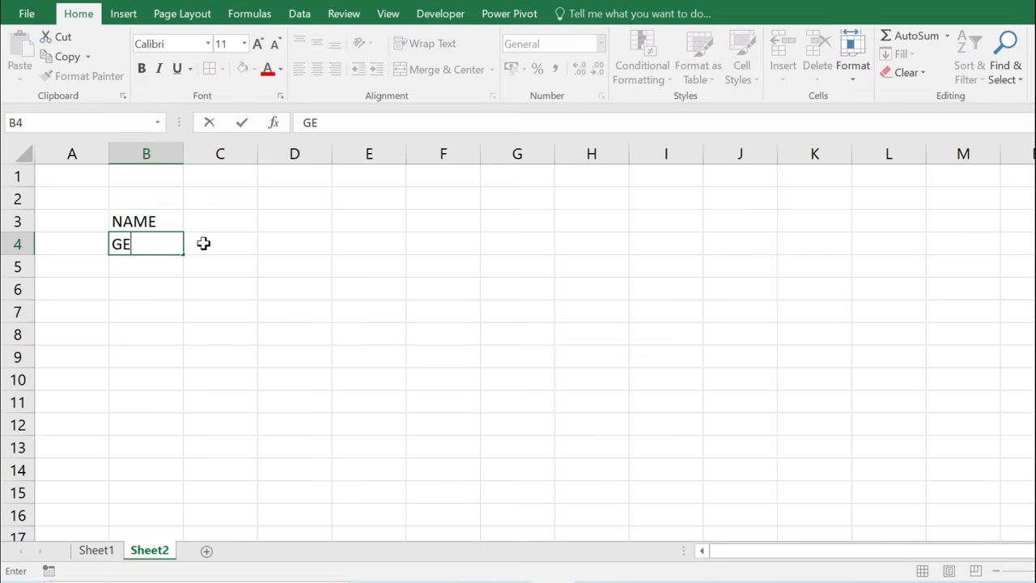
pyautogui.write('NDER')
pyautogui.press('Return')
pyautogui.write('CITY')
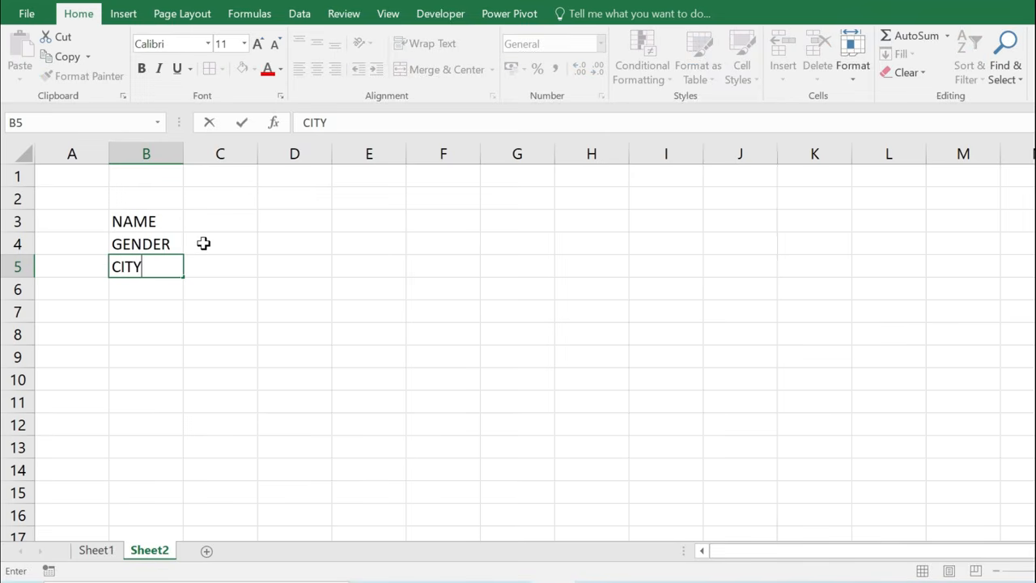
pyautogui.press('Return')
pyautogui.write('AGE')
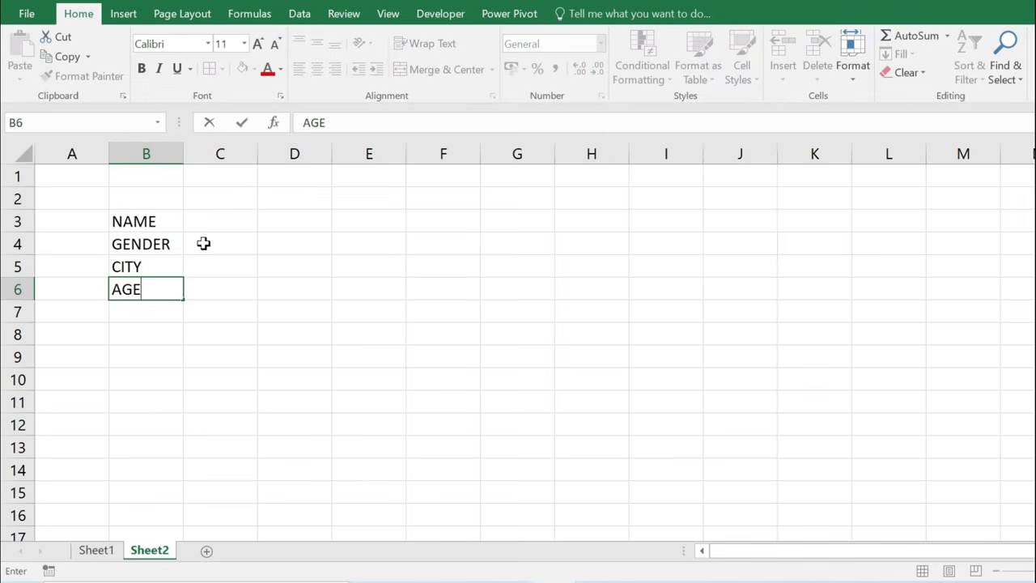
pyautogui.press('Return')
pyautogui.write('PHONE')
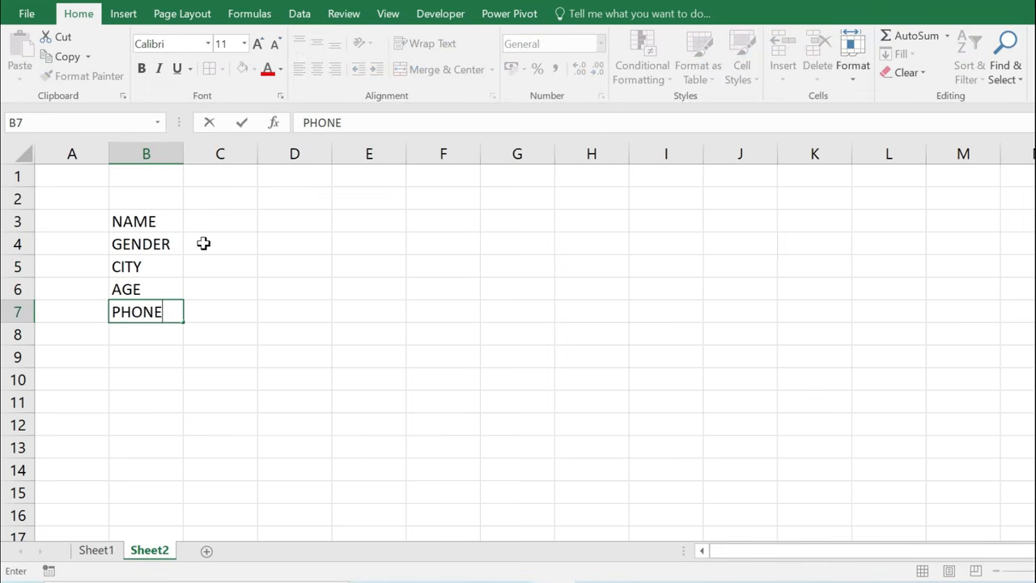
pyautogui.click(133, 263)
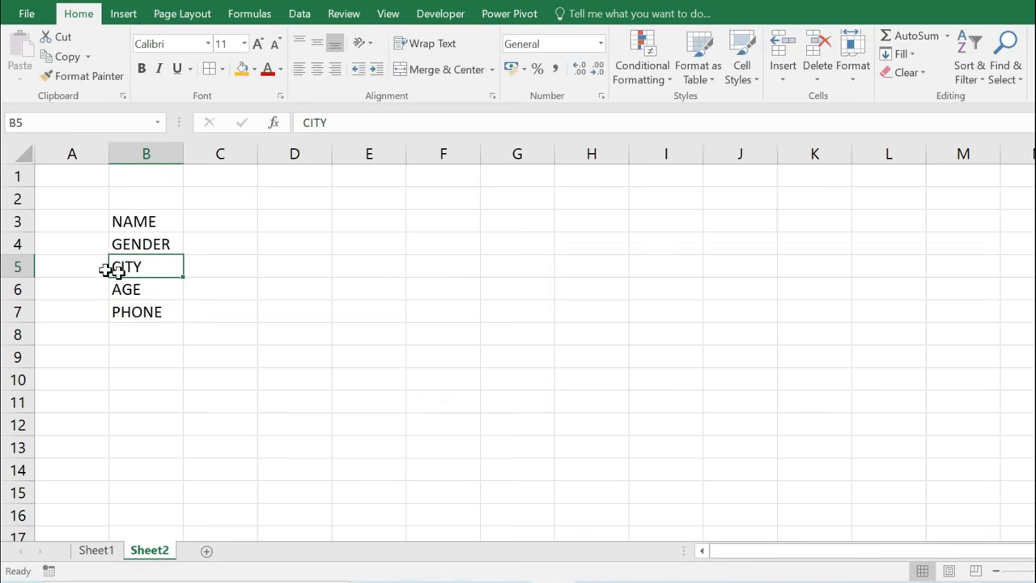
# Make the label rows taller, insert a column before A, and fill B2:E9 gold.
pyautogui.moveTo(19, 232); pyautogui.dragTo(20, 361)
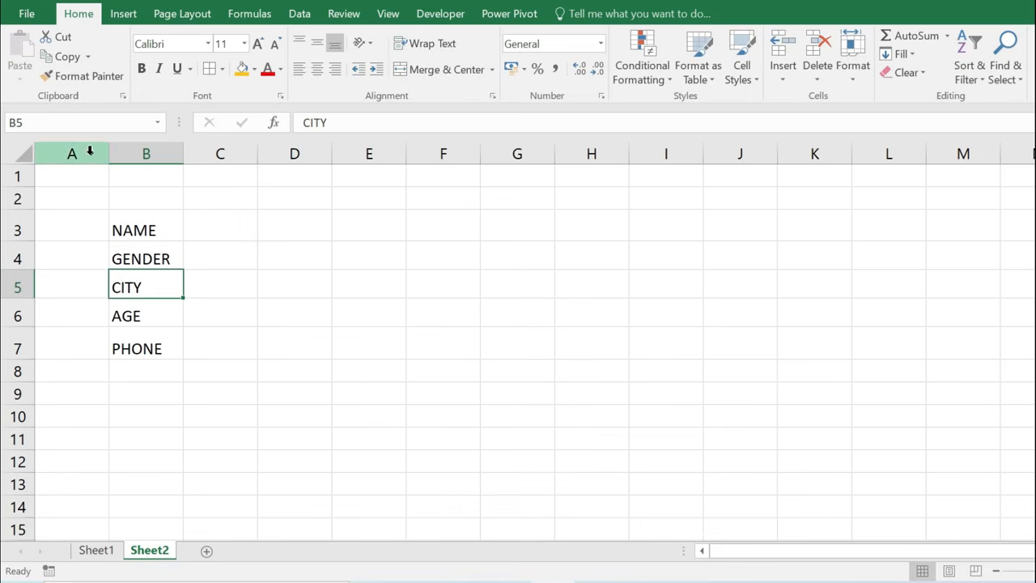
pyautogui.click(88, 151)
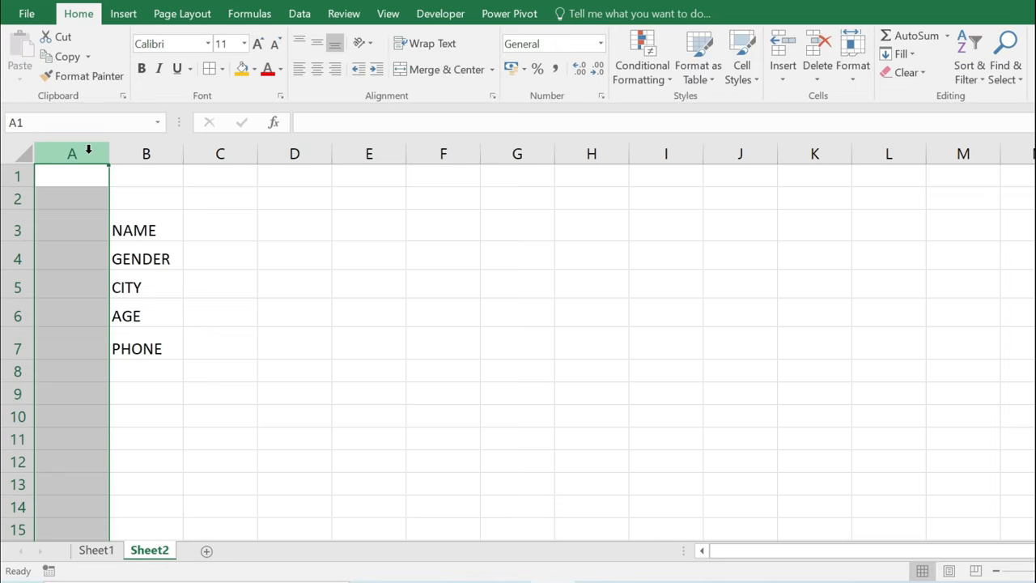
pyautogui.hotkey('ctrl', 'shift', '+')
pyautogui.click(235, 257)
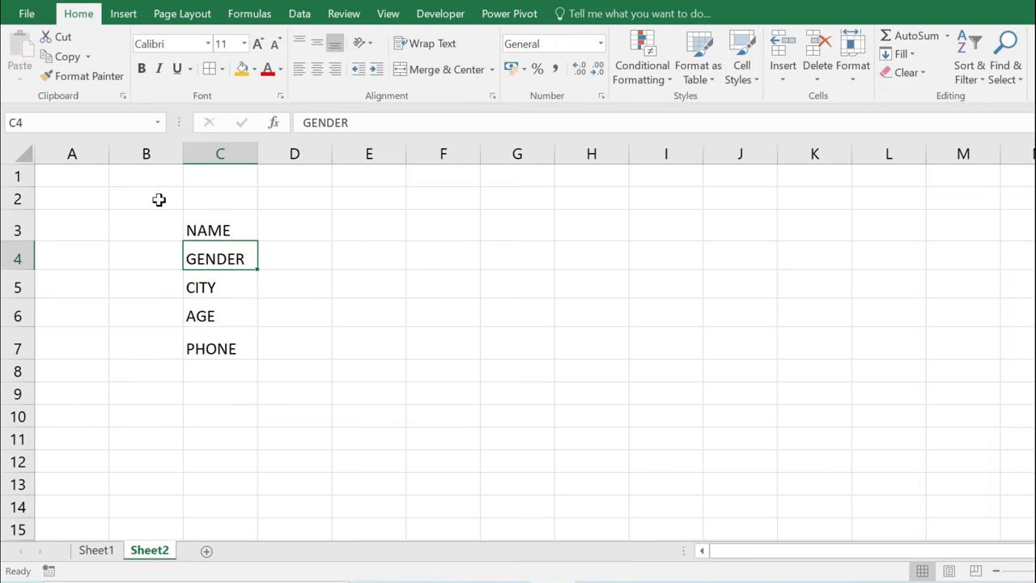
pyautogui.moveTo(158, 199); pyautogui.dragTo(394, 391)
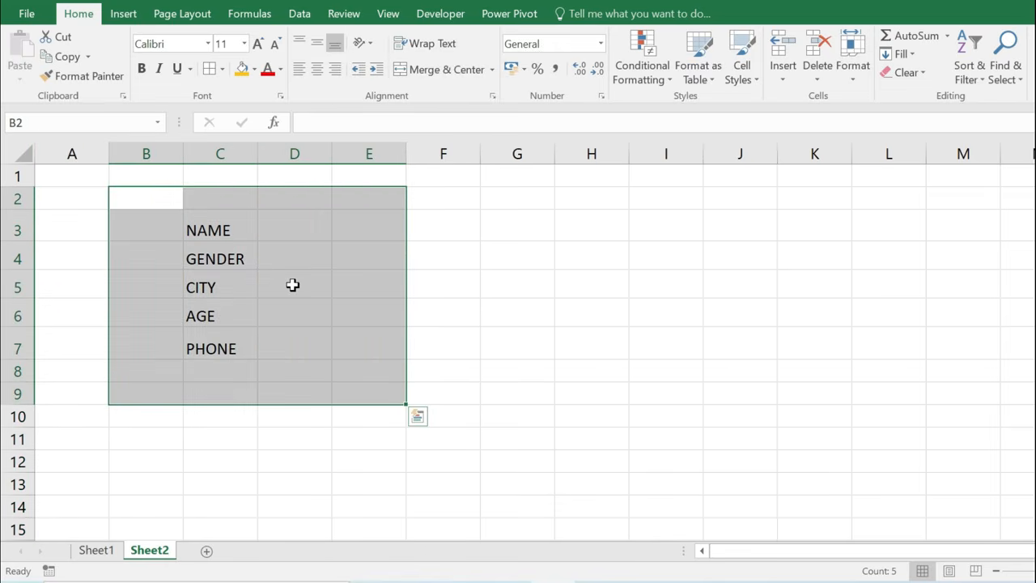
pyautogui.click(254, 70)
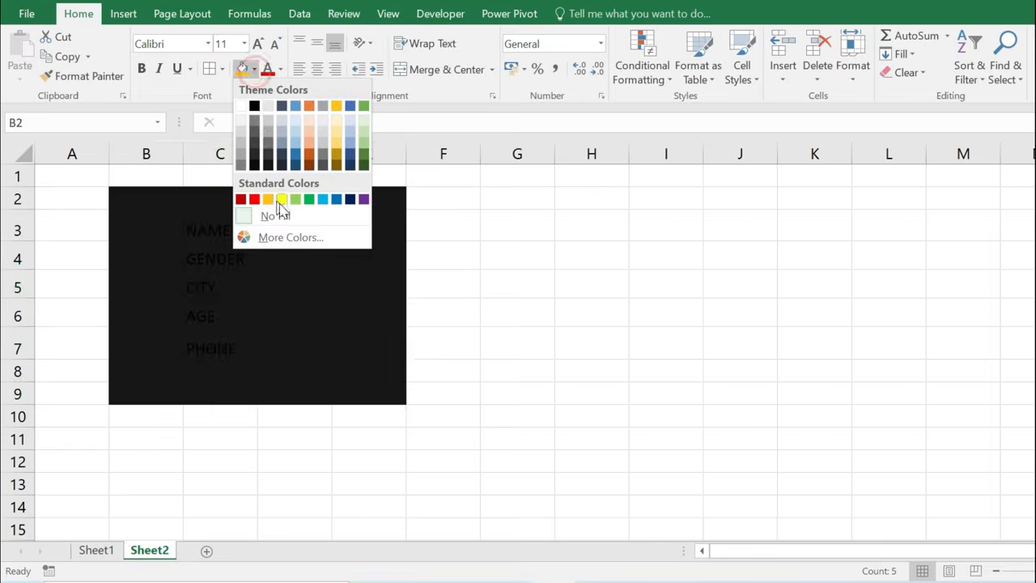
pyautogui.click(269, 200)
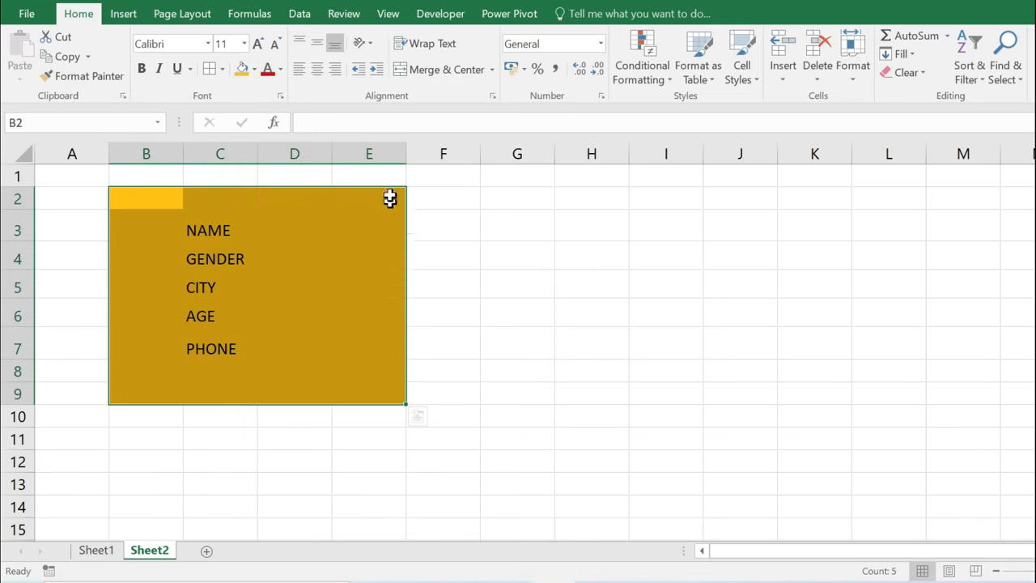
# Make the NAME–PHONE labels bold at size 14 and widen columns C and D.
pyautogui.moveTo(331, 156); pyautogui.dragTo(396, 156)
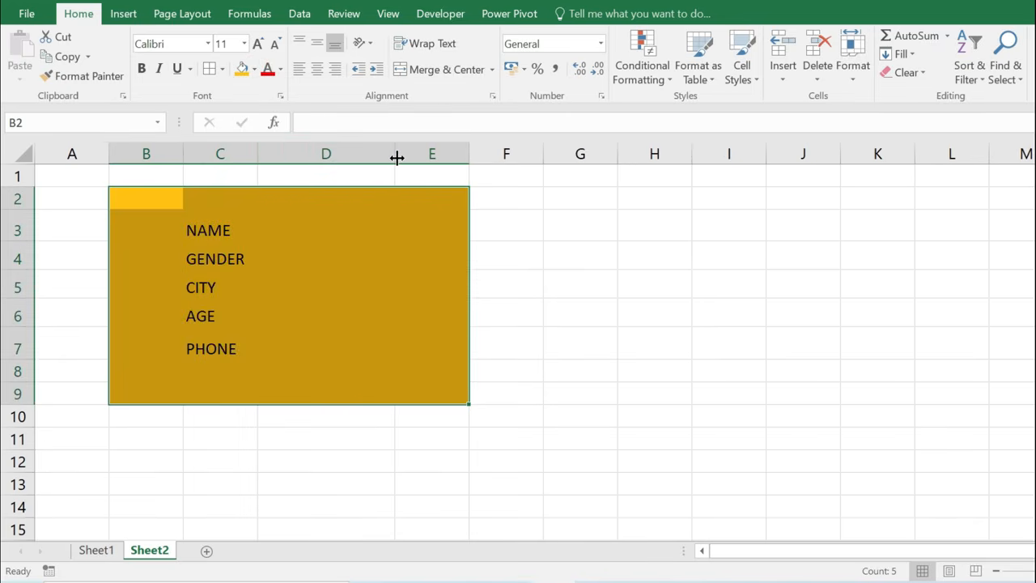
pyautogui.moveTo(214, 230); pyautogui.dragTo(234, 342)
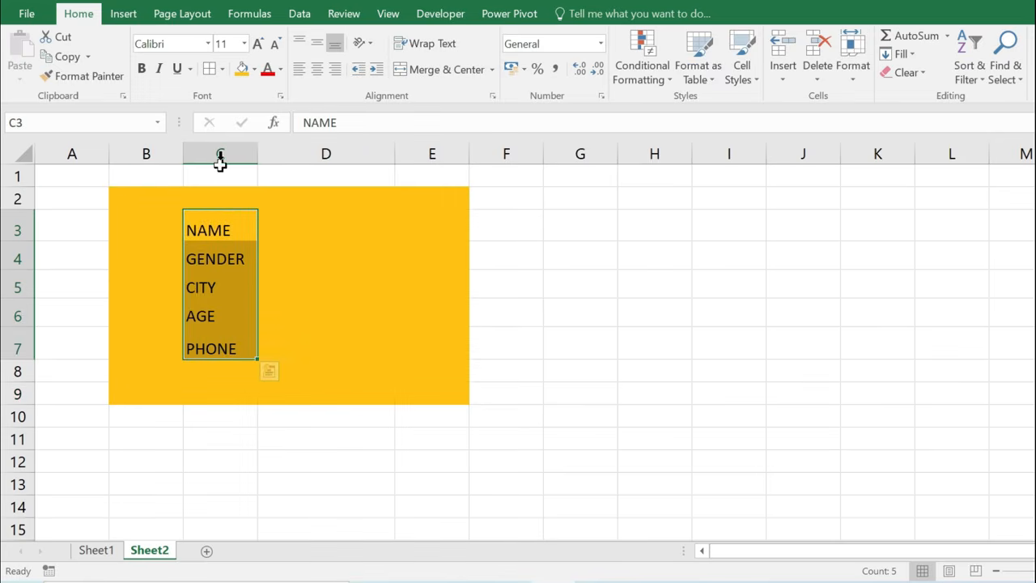
pyautogui.click(141, 70)
pyautogui.click(258, 43)
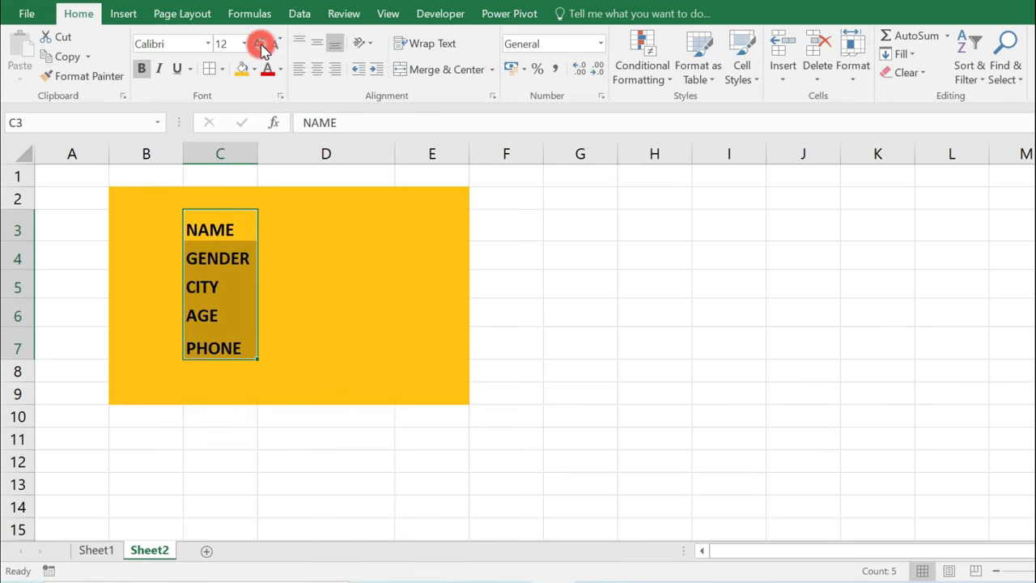
pyautogui.click(258, 43)
pyautogui.moveTo(253, 148); pyautogui.dragTo(273, 149)
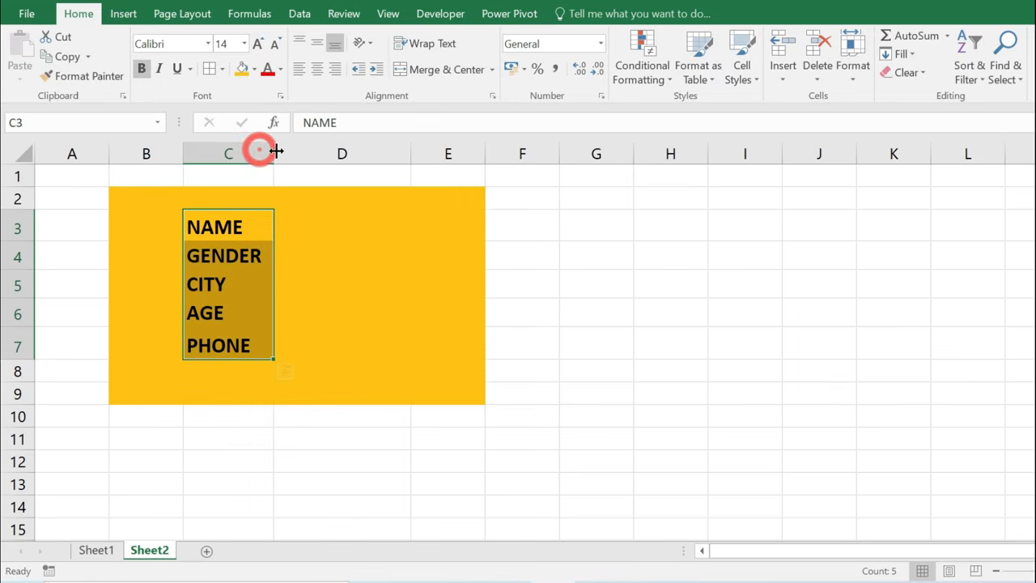
pyautogui.click(288, 221)
pyautogui.moveTo(332, 225); pyautogui.dragTo(342, 336)
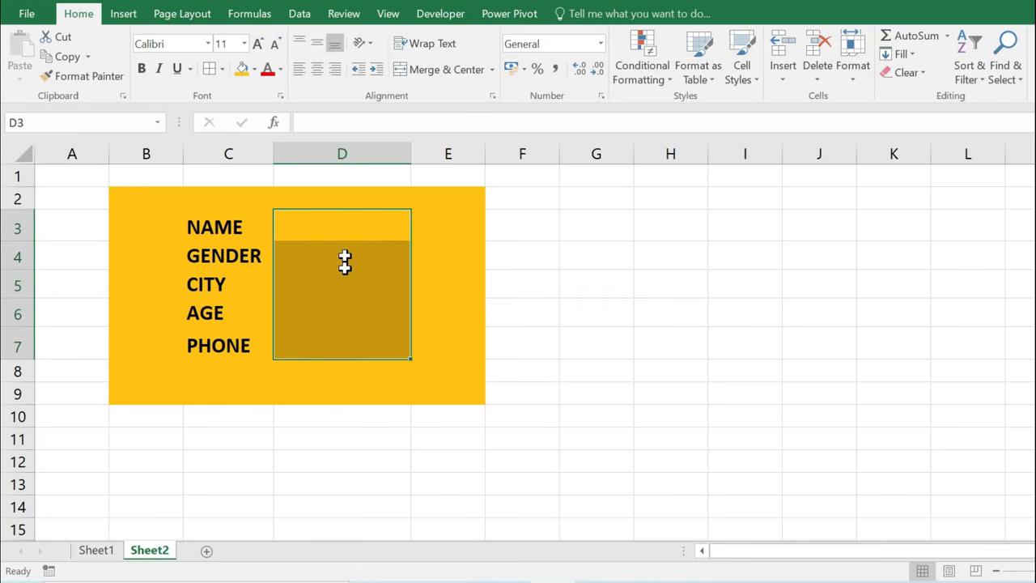
# Give the entry cells D3:D7 no fill and all borders.
pyautogui.click(255, 71)
pyautogui.click(268, 214)
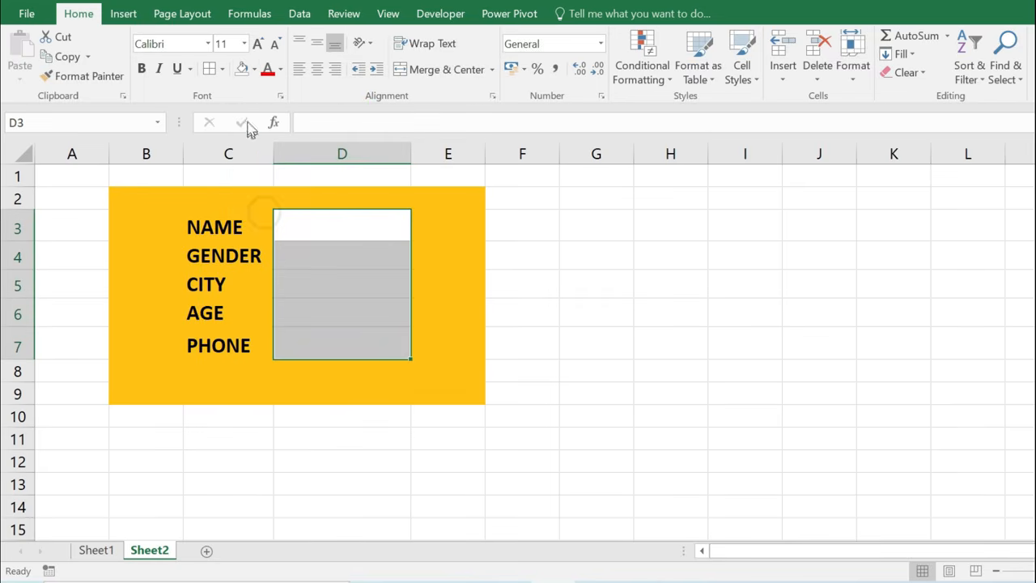
pyautogui.click(209, 71)
pyautogui.click(329, 231)
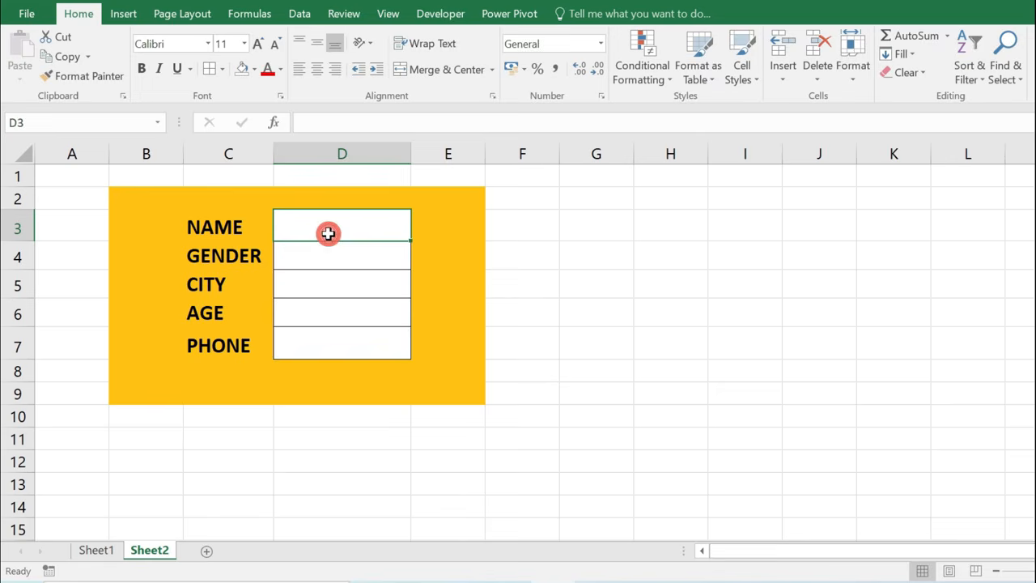
# Fill row 10 across the form width with the same gold background.
pyautogui.moveTo(144, 416); pyautogui.dragTo(417, 415)
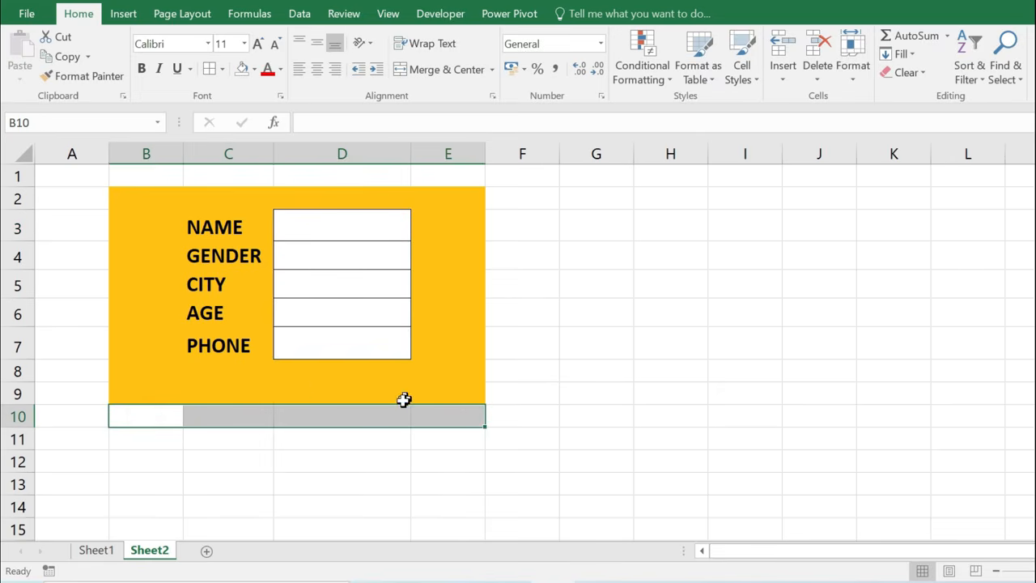
pyautogui.click(254, 70)
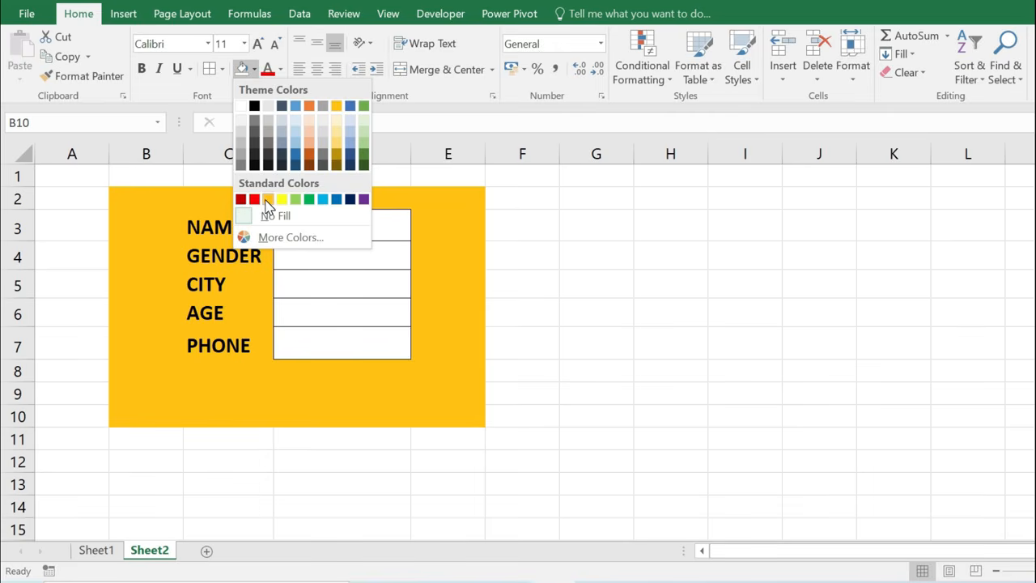
pyautogui.click(263, 196)
pyautogui.click(322, 397)
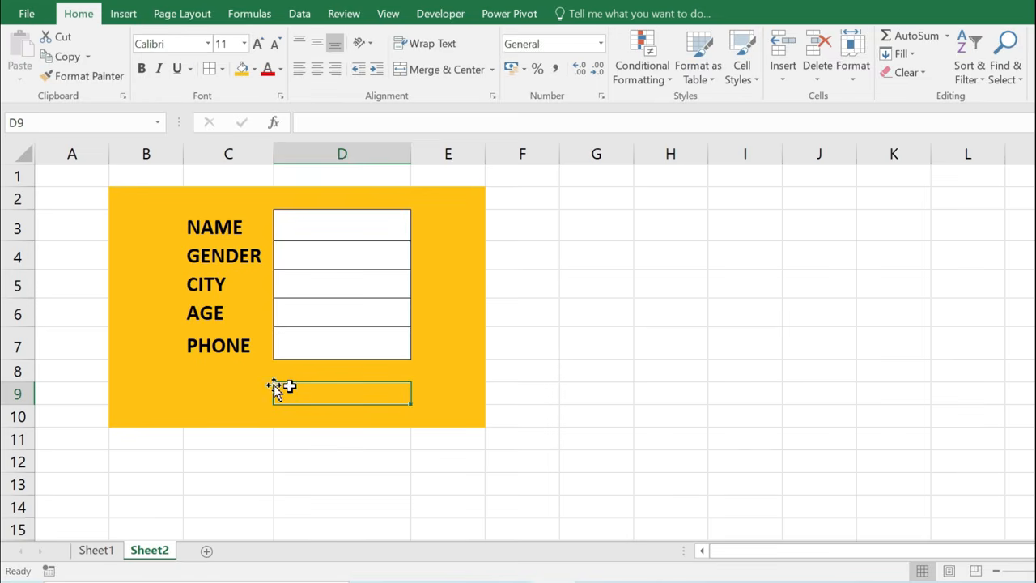
# Draw a rounded rectangle button over cell D9.
pyautogui.click(123, 13)
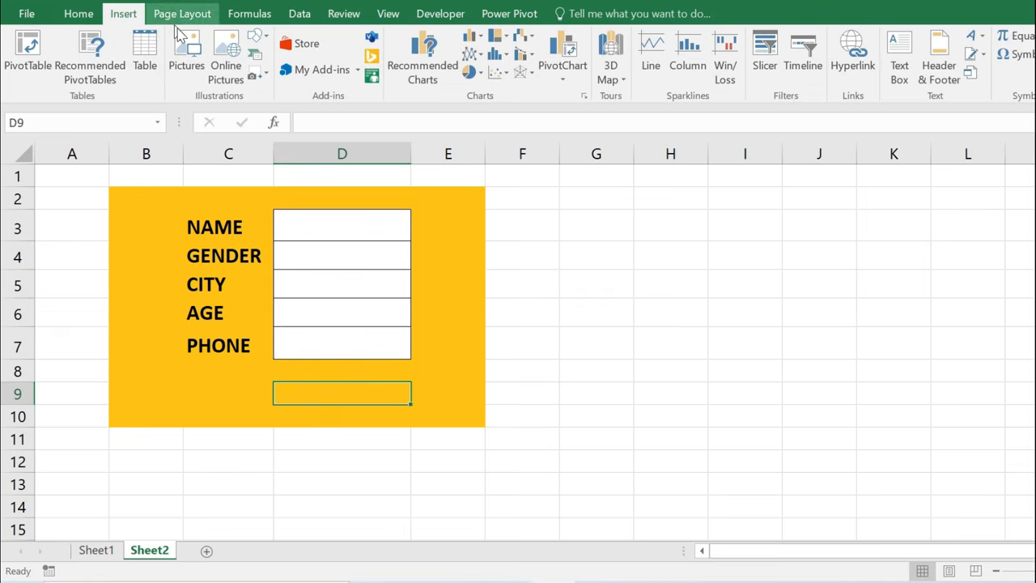
pyautogui.click(261, 38)
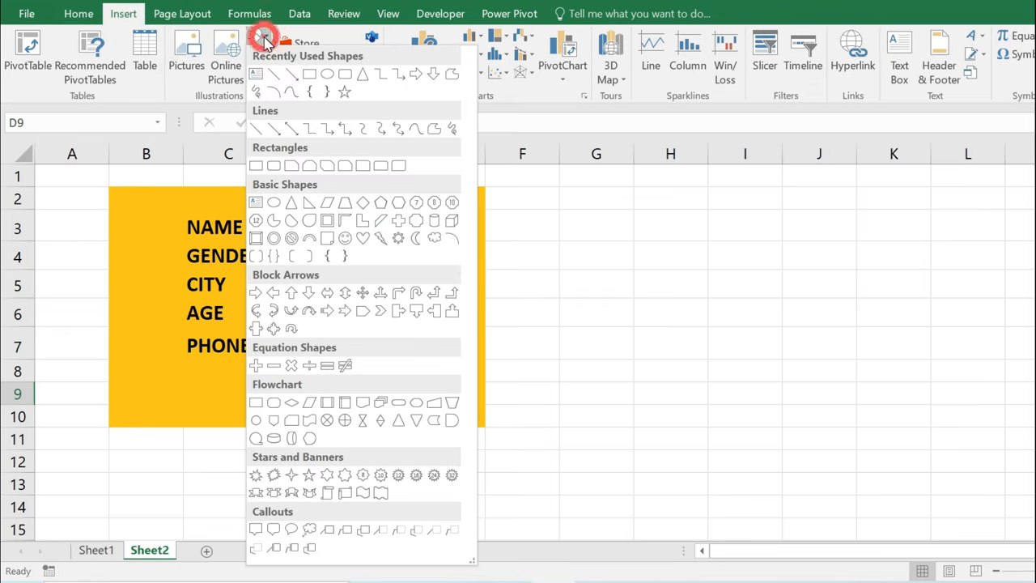
pyautogui.click(328, 74)
pyautogui.moveTo(283, 380); pyautogui.dragTo(395, 413)
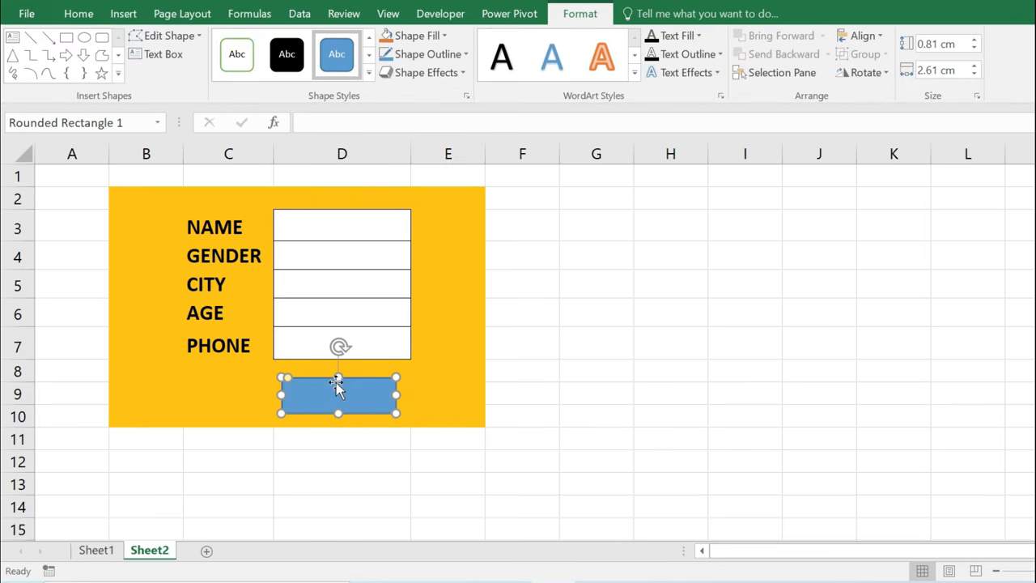
# Label the shape SAVE DATA in bold, centered text.
pyautogui.rightClick(346, 393)
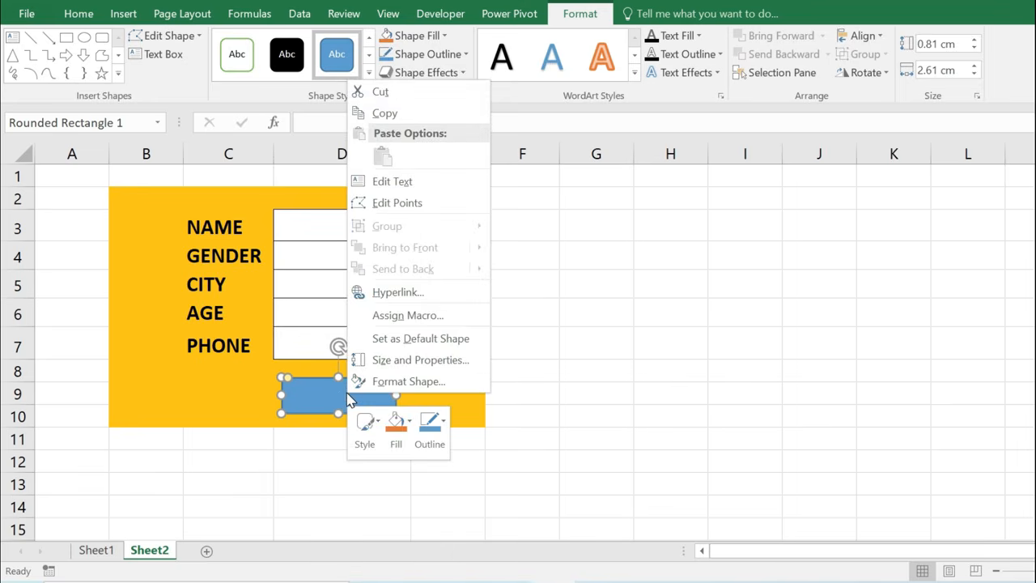
pyautogui.click(408, 183)
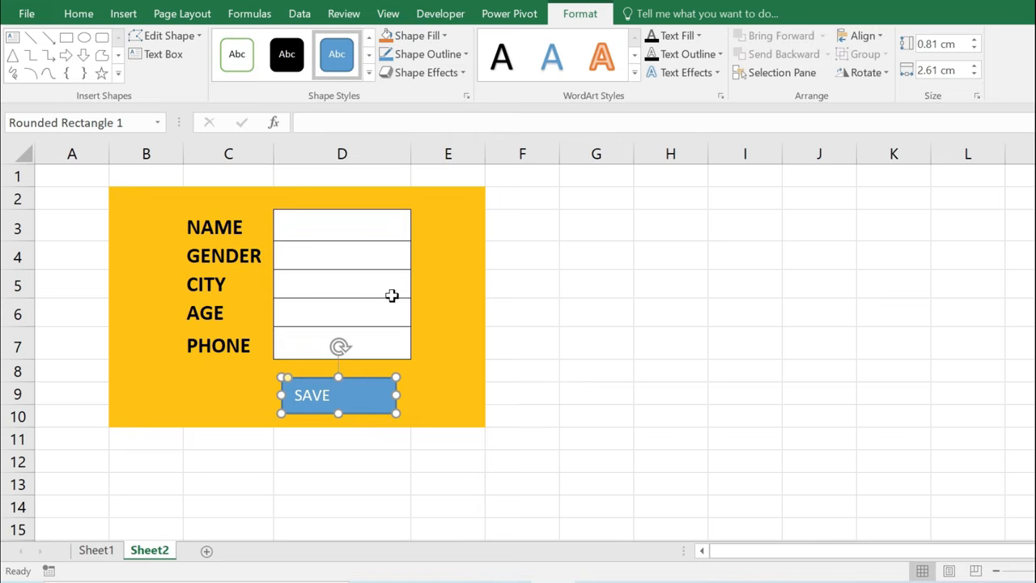
pyautogui.hotkey('ctrl', 'a')
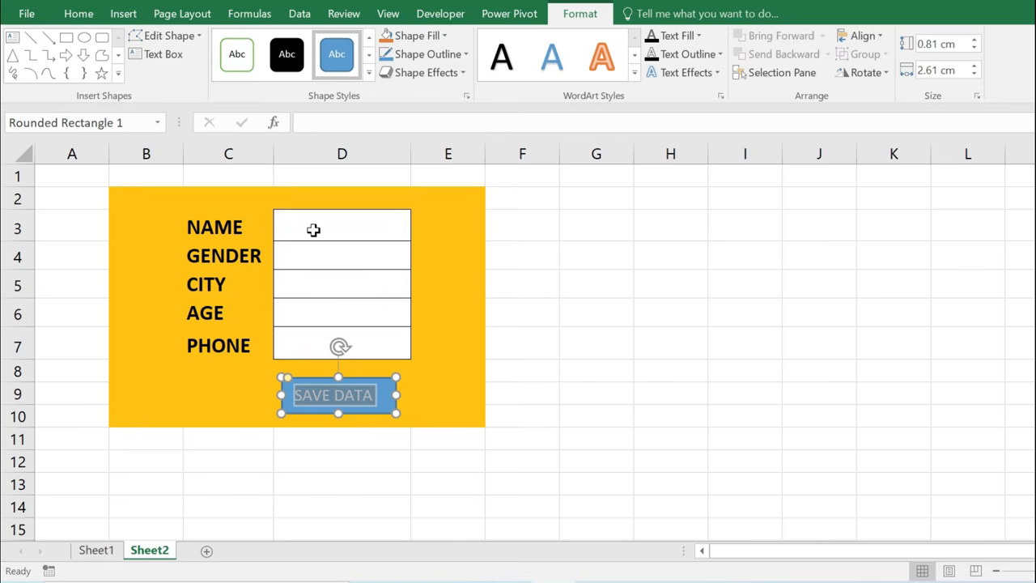
pyautogui.hotkey('ctrl', 'b')
pyautogui.click(78, 13)
pyautogui.click(316, 72)
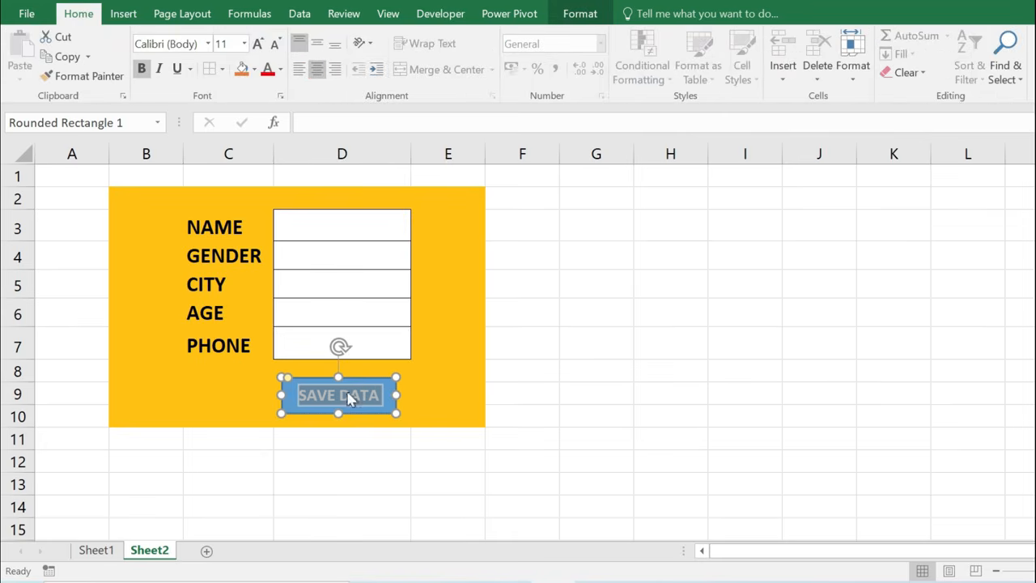
# Apply the first bevel preset from Shape Effects to the SAVE DATA button.
pyautogui.click(577, 14)
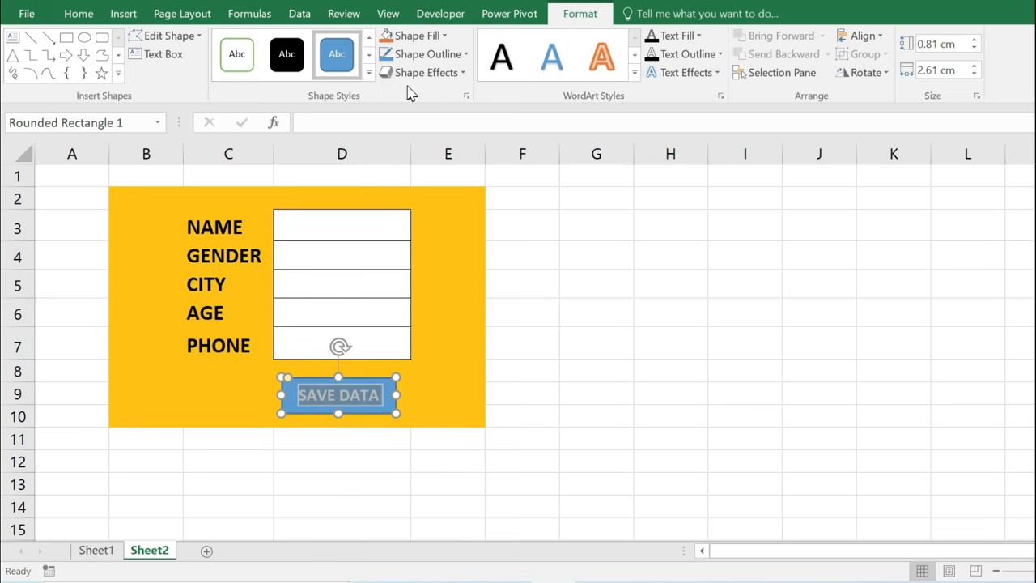
pyautogui.click(462, 72)
pyautogui.moveTo(462, 289)
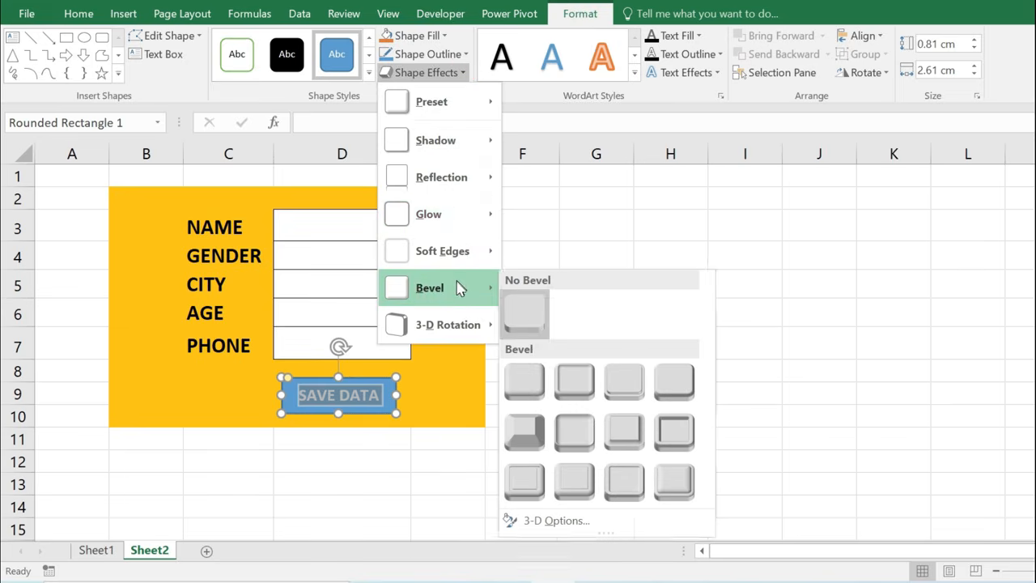
pyautogui.click(536, 393)
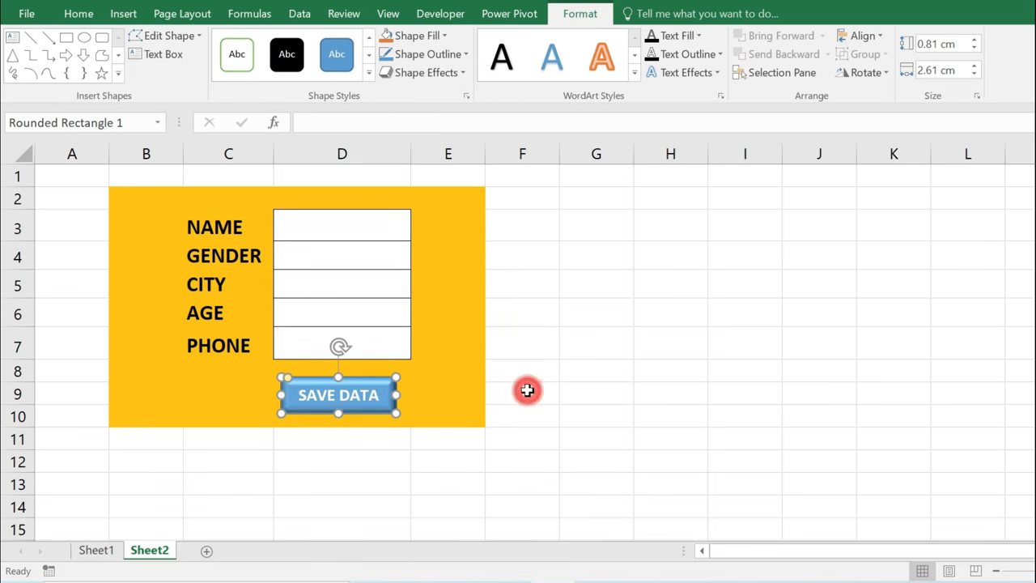
pyautogui.click(427, 400)
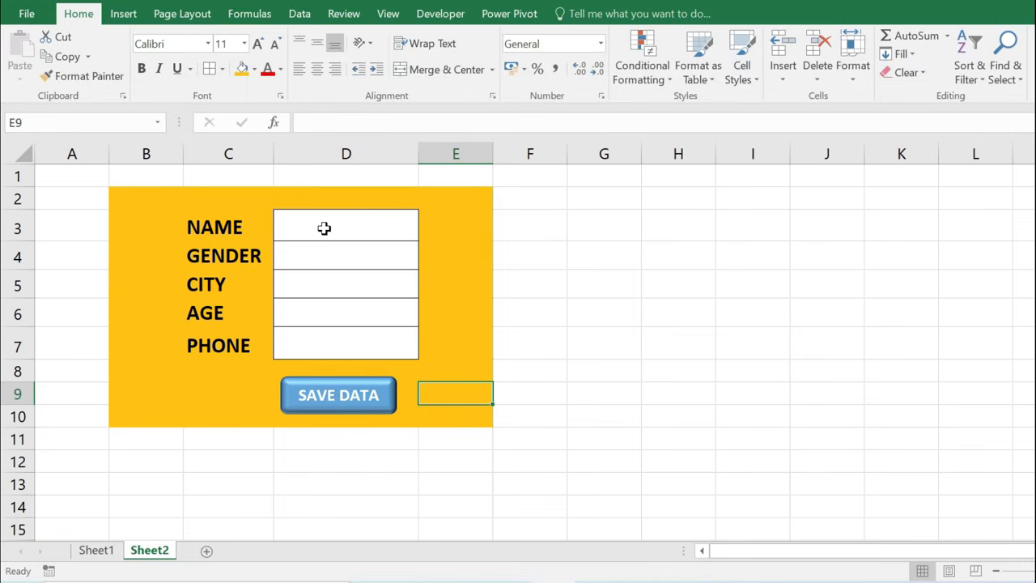
# Fill D3:D7 with a sample name, MALE, JAIPUR, 26 and a phone number.
pyautogui.click(323, 227)
pyautogui.write('RAJ')
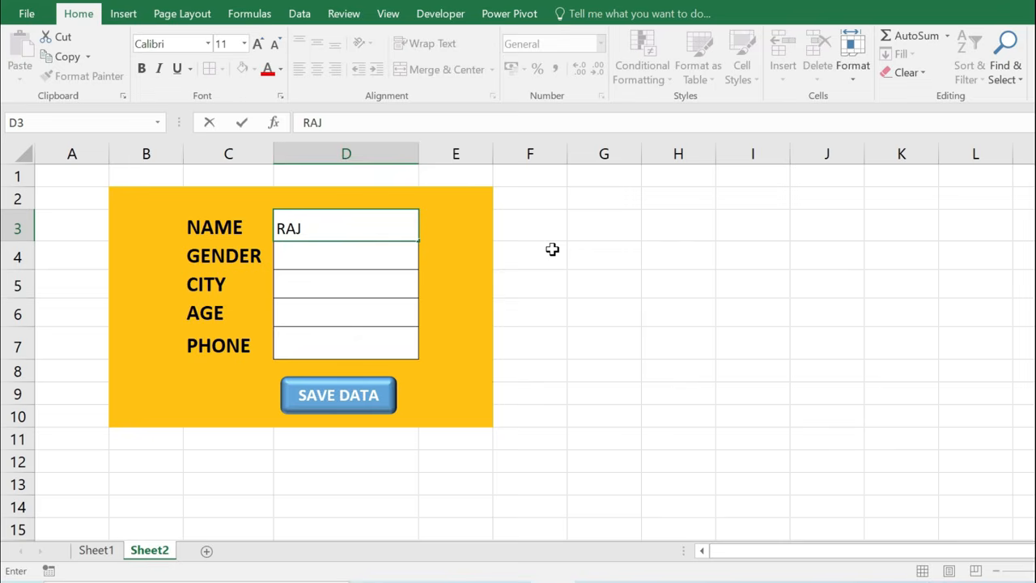
pyautogui.write('ESH')
pyautogui.press('Return')
pyautogui.write('MALE')
pyautogui.press('Return')
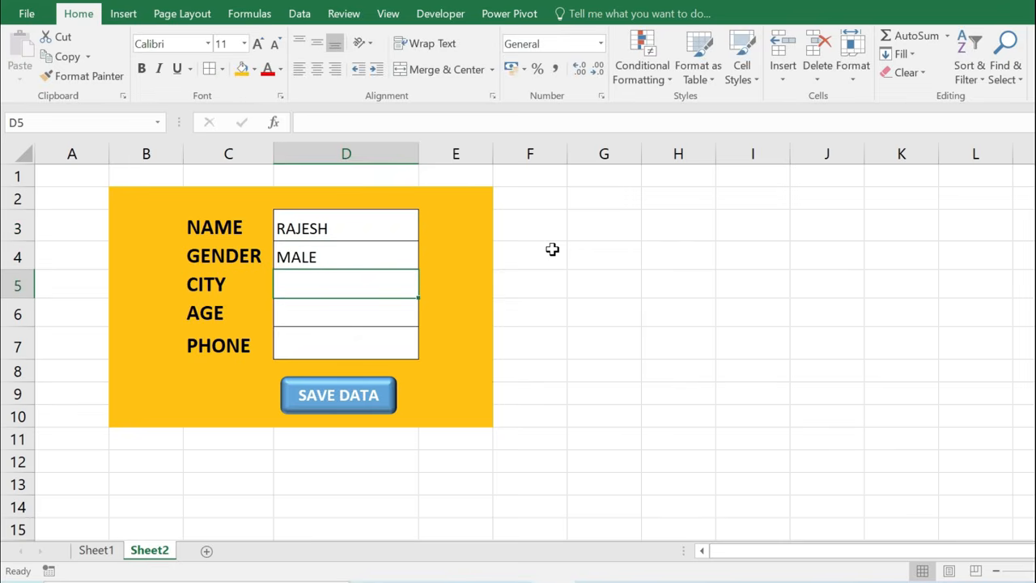
pyautogui.write('JAIPUR')
pyautogui.press('Return')
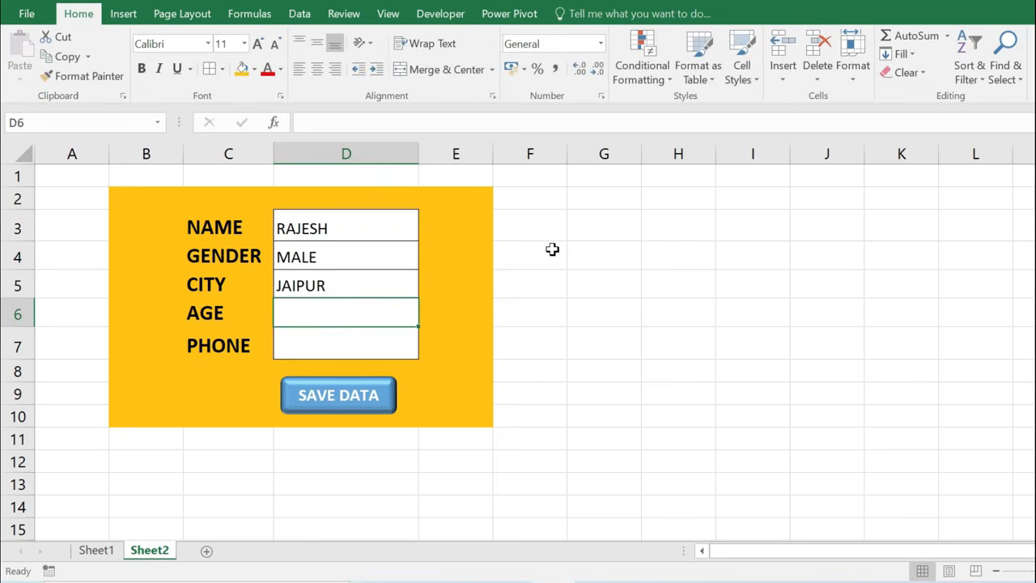
pyautogui.write('26')
pyautogui.press('Return')
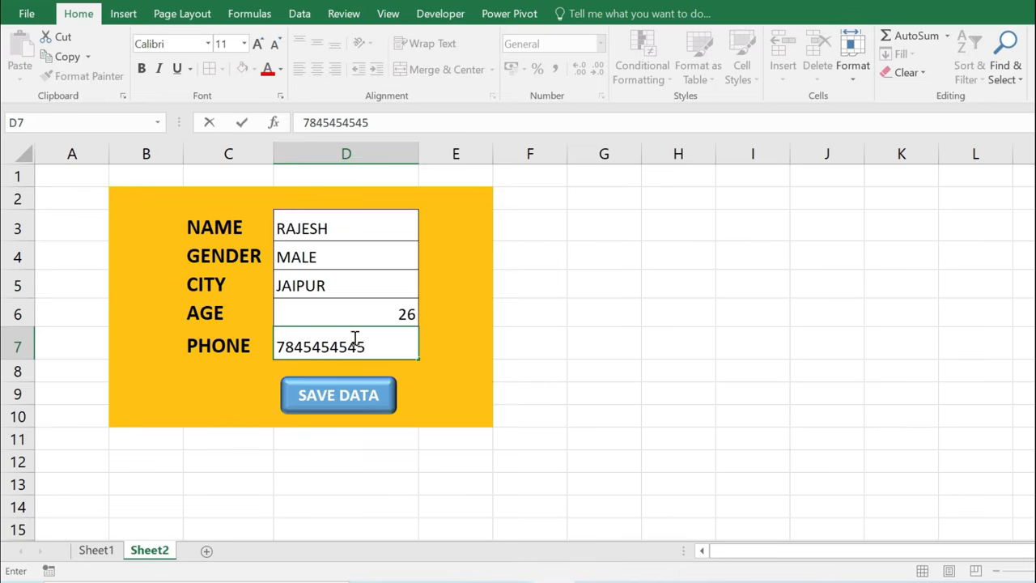
pyautogui.click(372, 290)
# Make the five form entries in D3:D7 bold and left-aligned.
pyautogui.moveTo(343, 226); pyautogui.dragTo(356, 341)
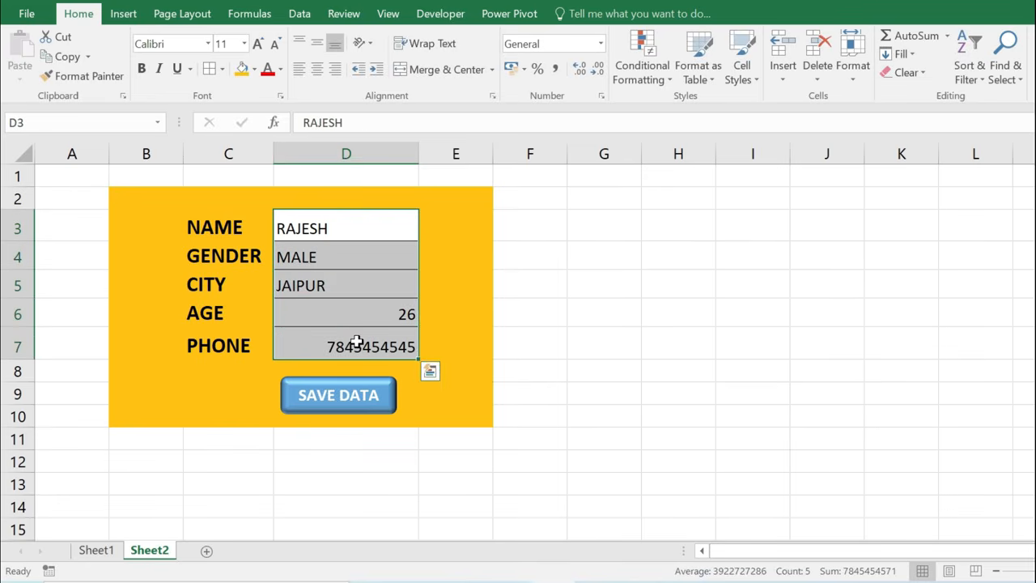
pyautogui.click(299, 71)
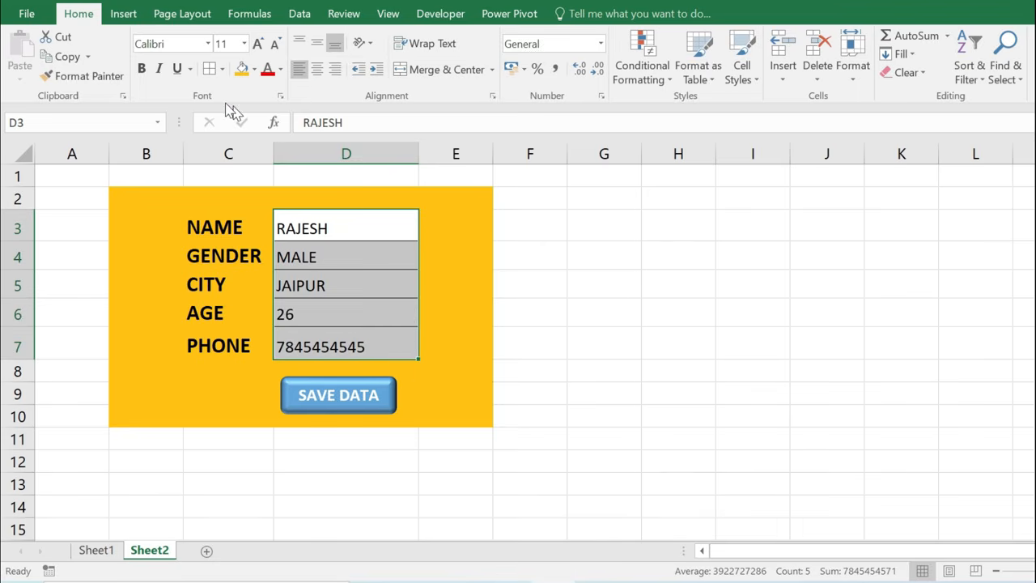
pyautogui.click(141, 70)
pyautogui.click(364, 342)
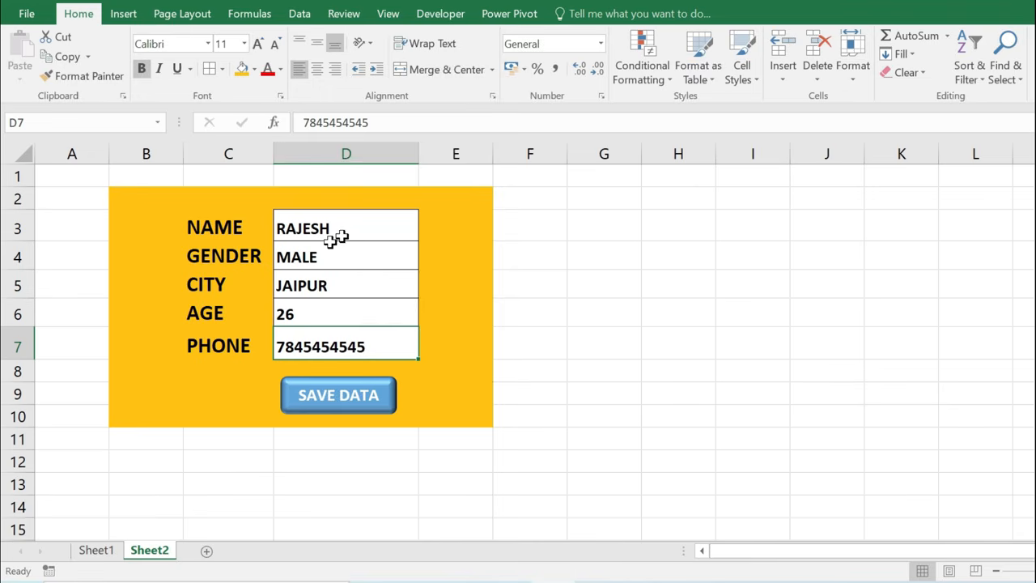
pyautogui.click(441, 14)
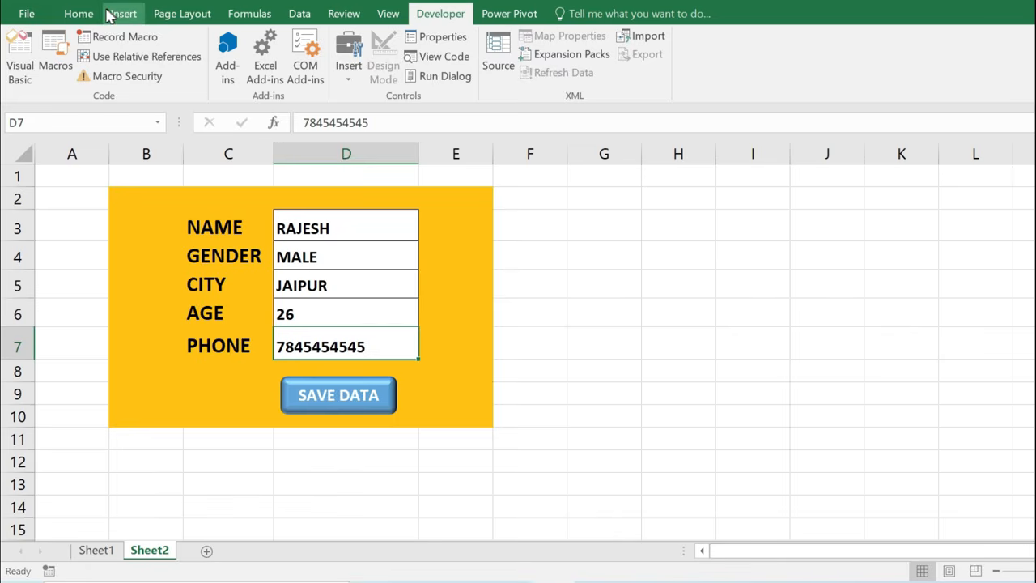
pyautogui.click(80, 14)
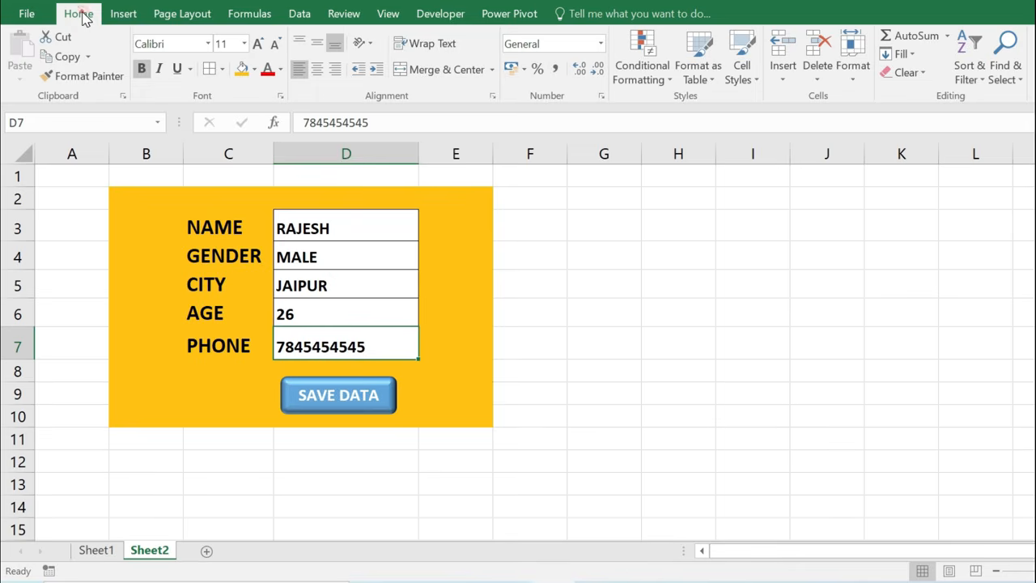
pyautogui.rightClick(446, 86)
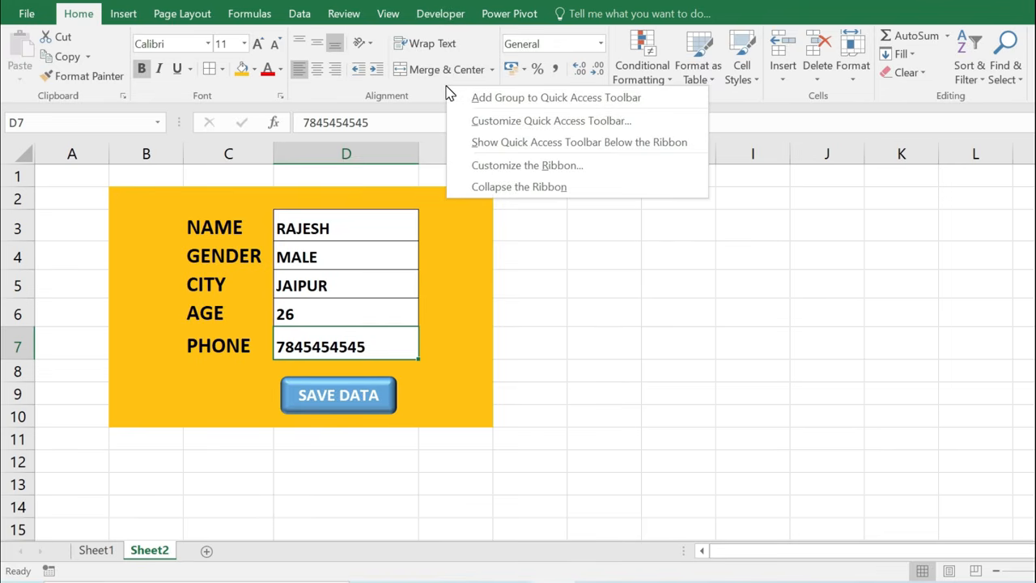
pyautogui.click(522, 168)
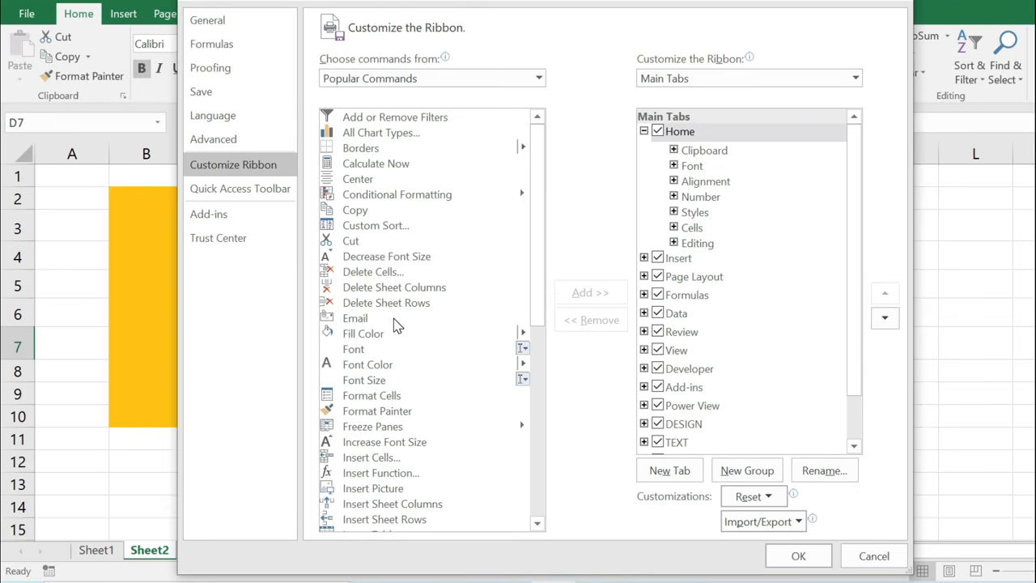
pyautogui.scroll(-1, 656, 323)
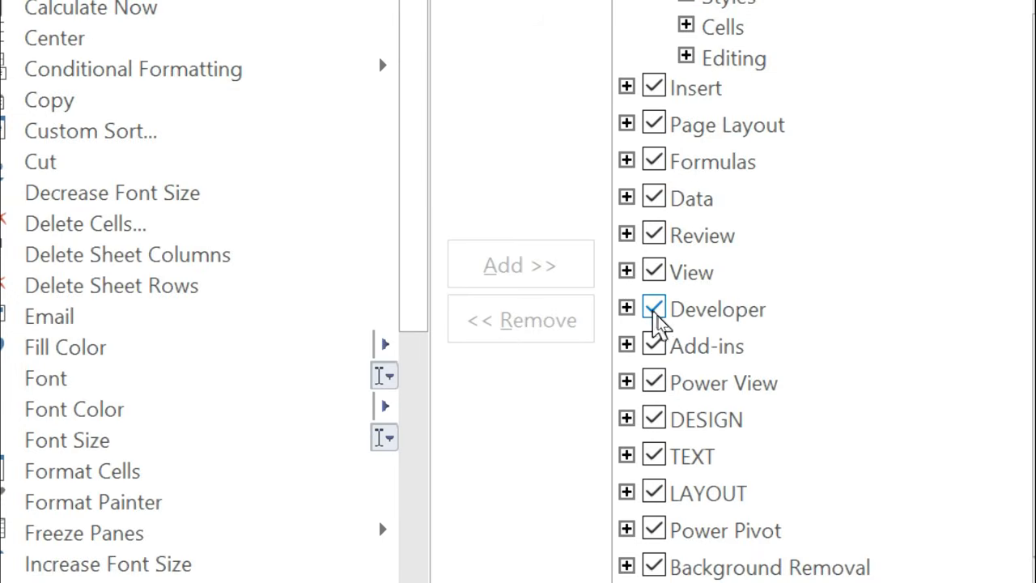
pyautogui.click(656, 316)
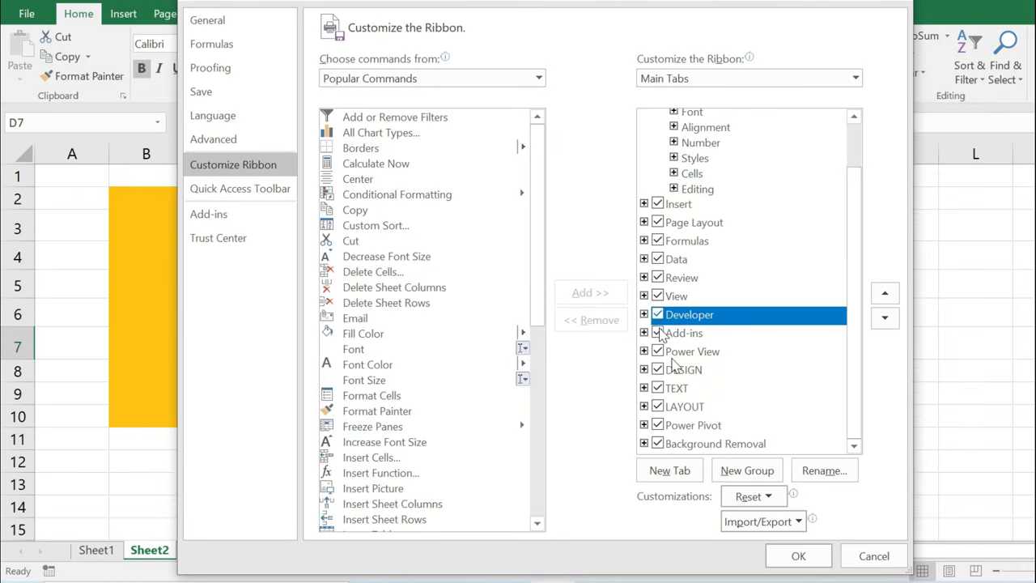
pyautogui.click(805, 576)
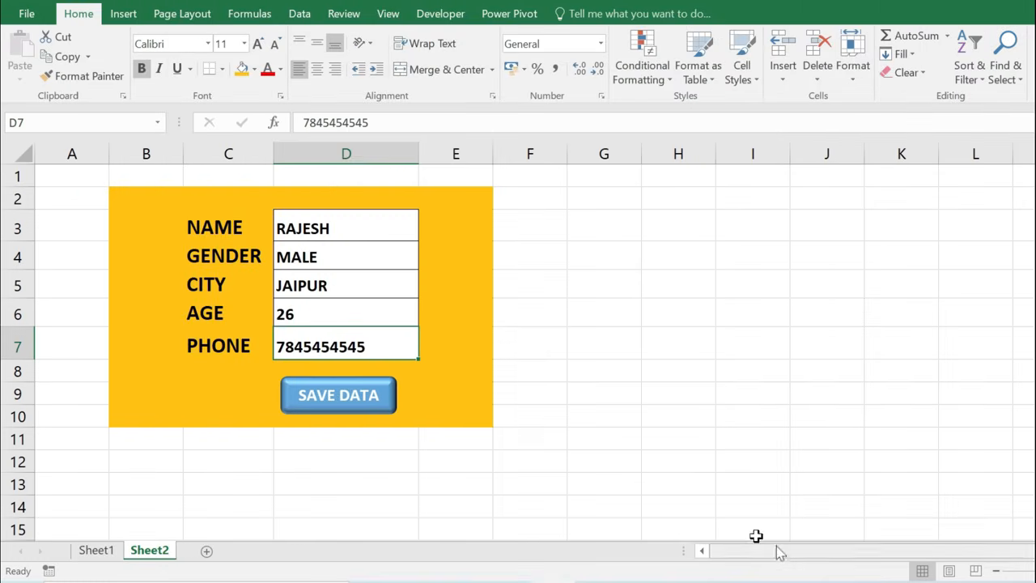
pyautogui.click(440, 16)
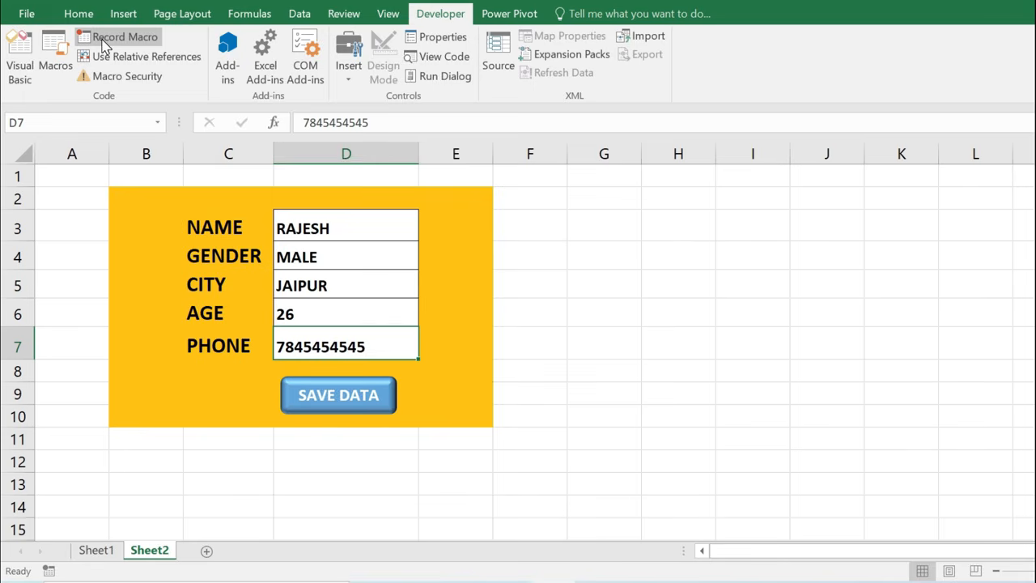
# Start recording a macro named SAVE_DATA stored in This Workbook.
pyautogui.click(113, 37)
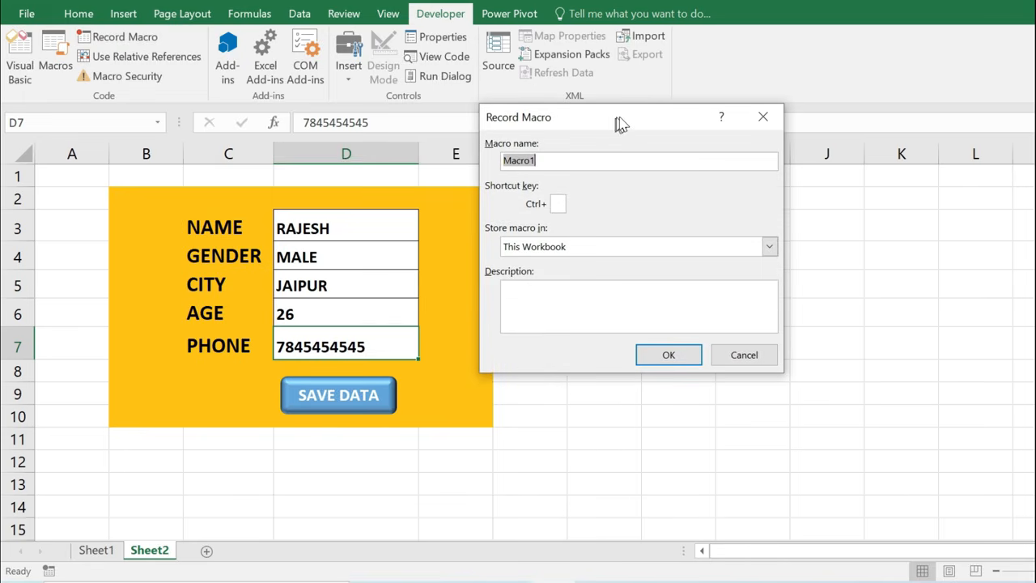
pyautogui.moveTo(620, 120); pyautogui.dragTo(603, 117)
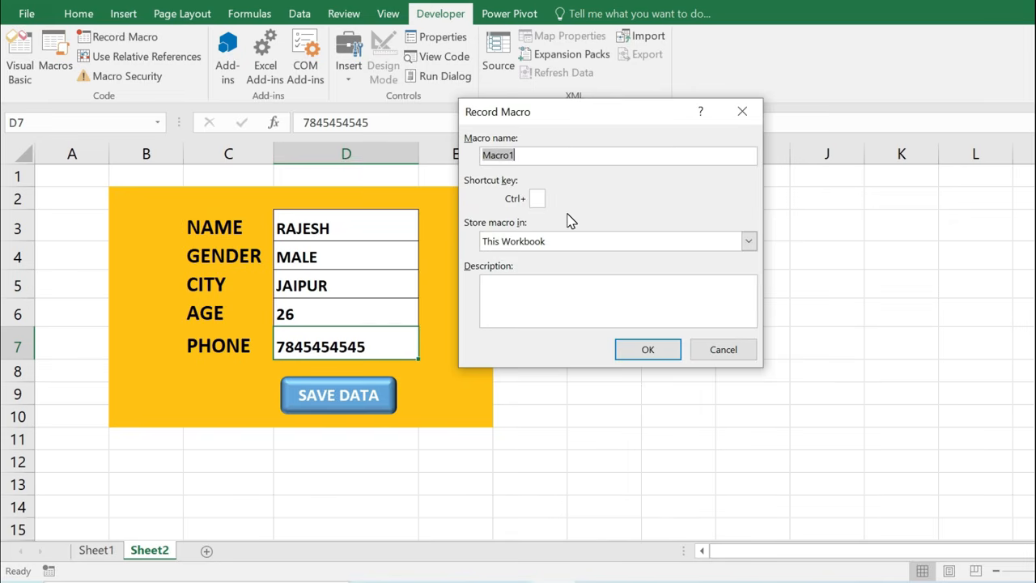
pyautogui.write('SAVE_DATA')
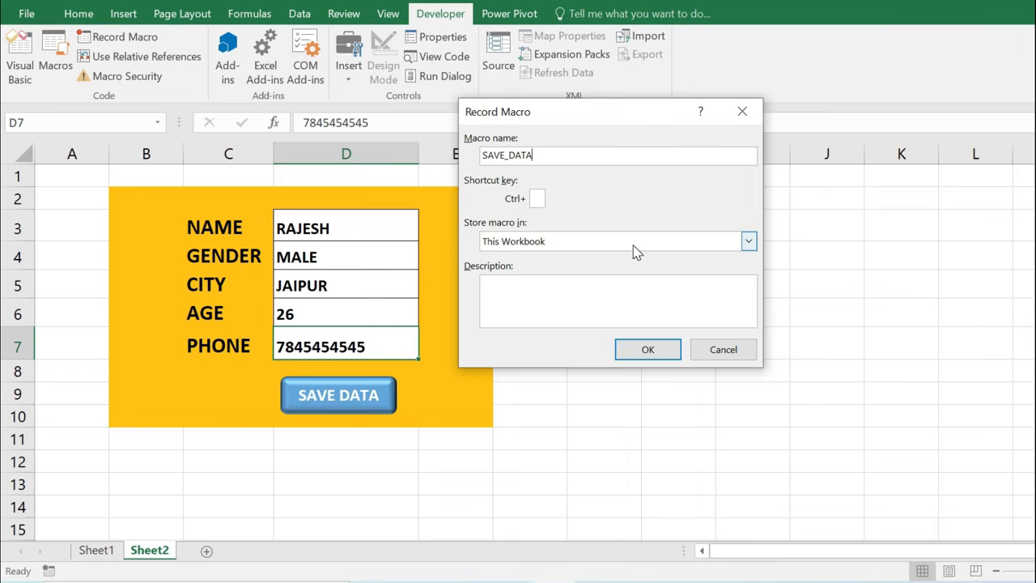
pyautogui.click(649, 351)
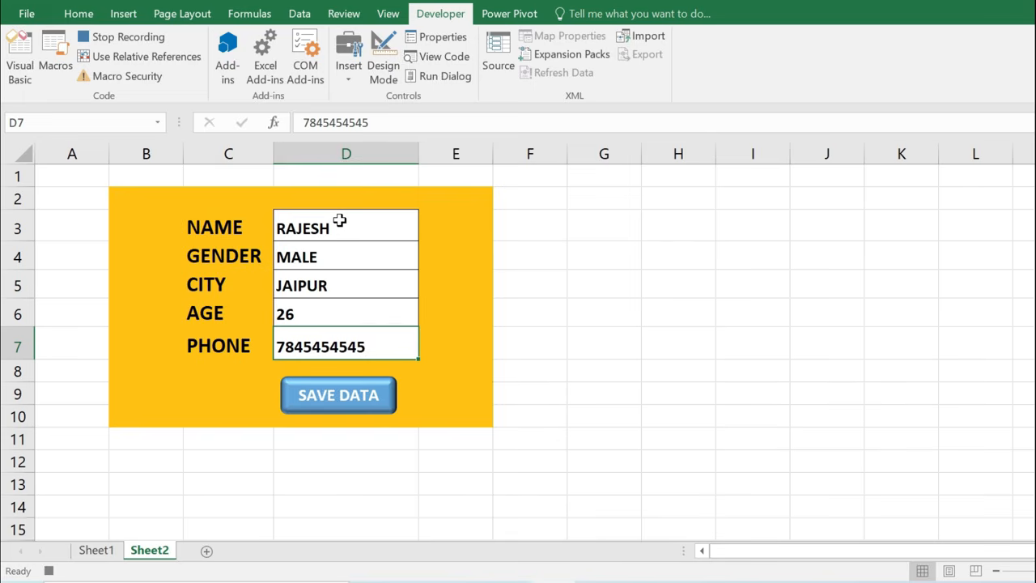
# Copy D3:D7, then on Sheet1 jump from F1 to column A's last filled cell.
pyautogui.moveTo(335, 229); pyautogui.dragTo(360, 340)
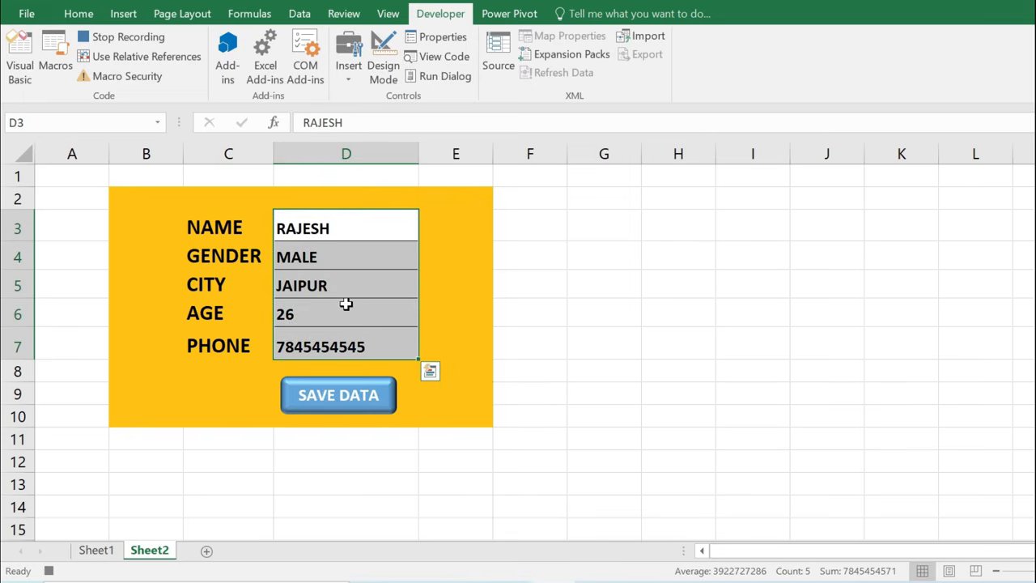
pyautogui.hotkey('ctrl', 'c')
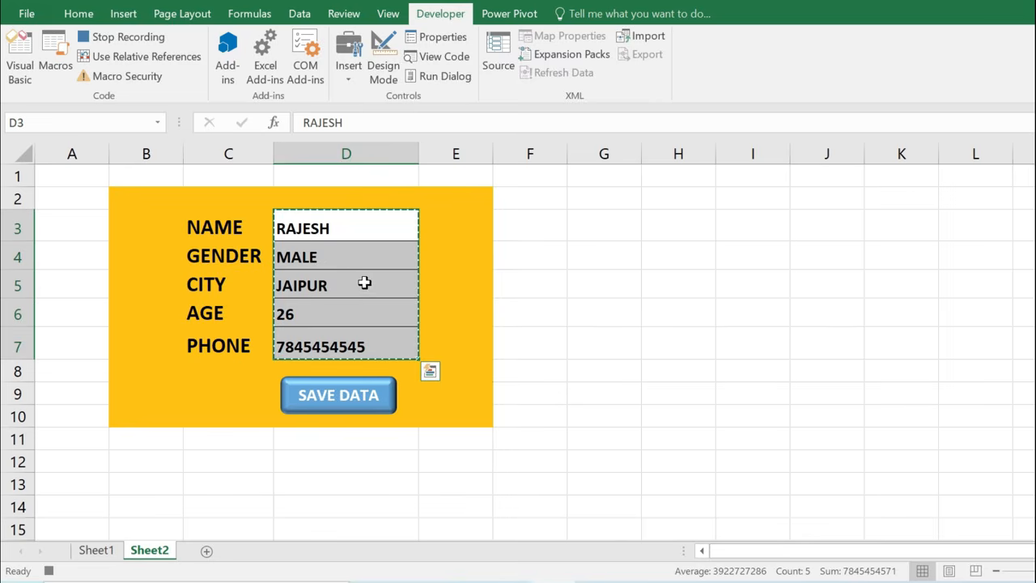
pyautogui.click(98, 550)
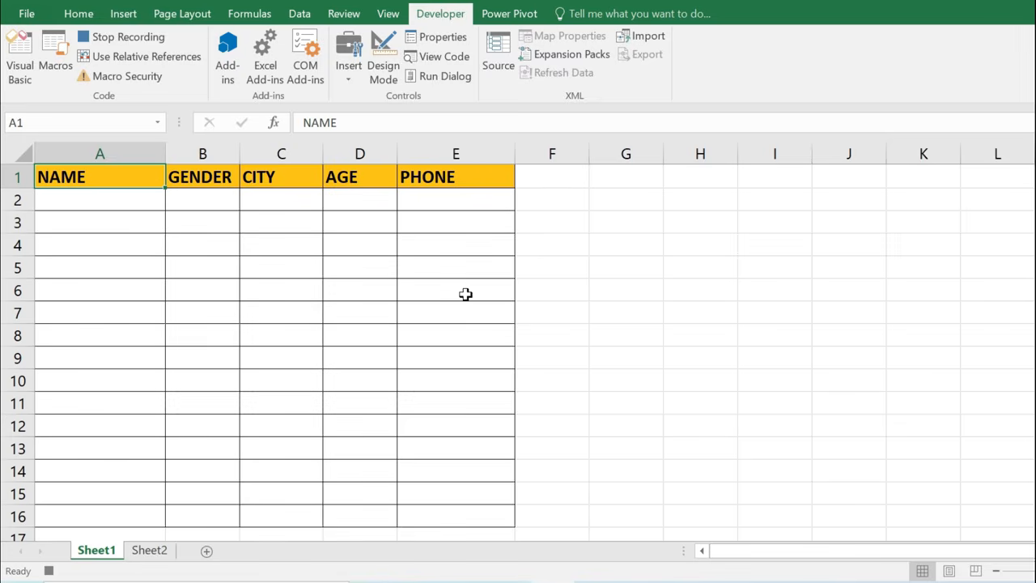
pyautogui.click(556, 176)
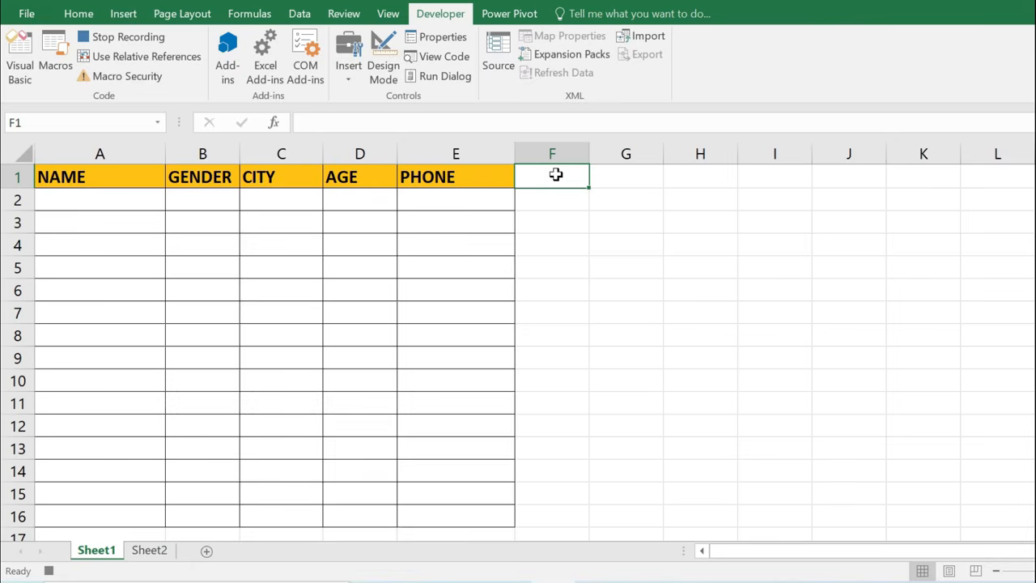
pyautogui.hotkey('ctrl', 'Down')
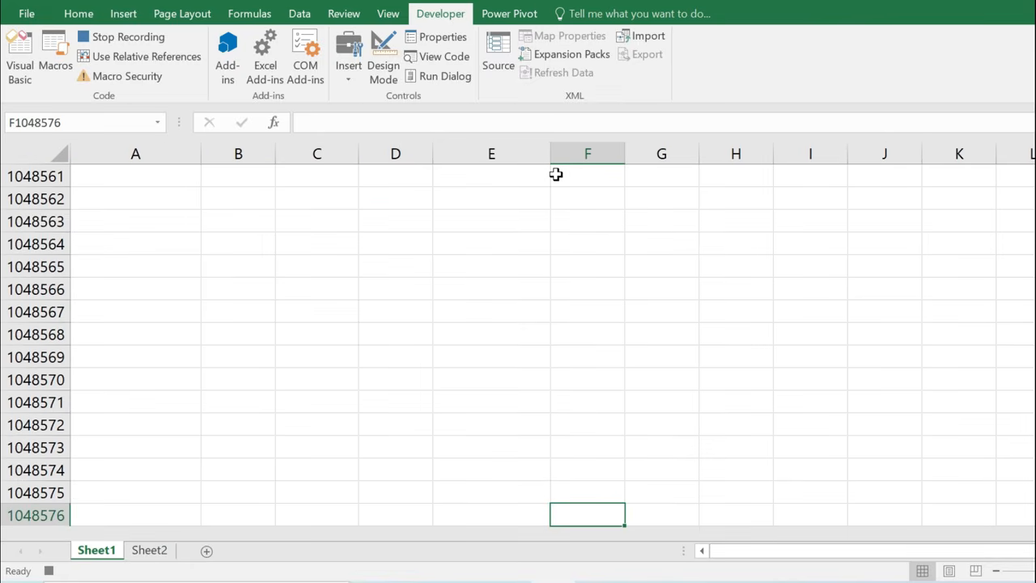
pyautogui.hotkey('ctrl', 'Left')
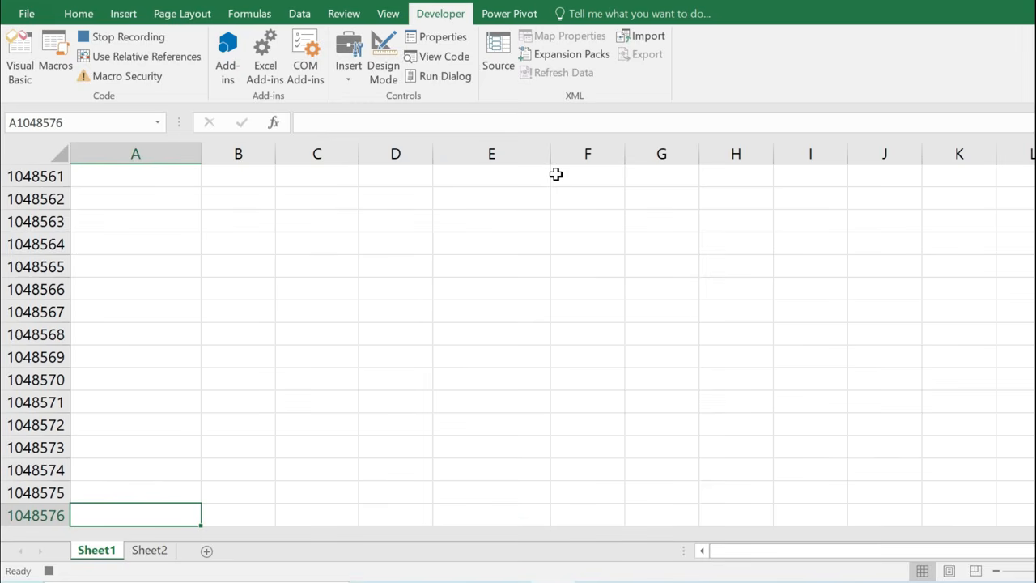
pyautogui.hotkey('ctrl', 'Up')
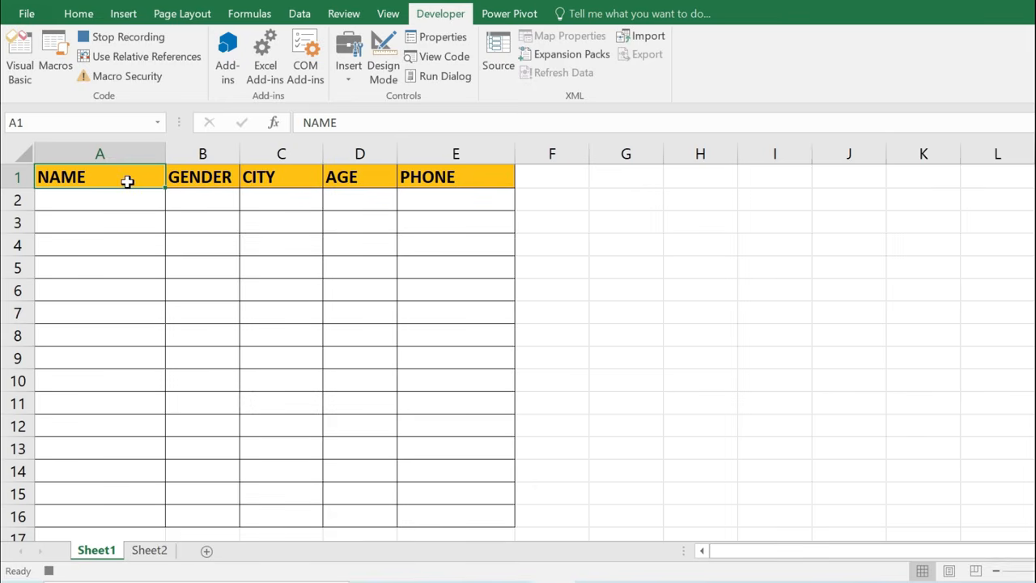
# Record selecting cell A2 with Use Relative References on, then switch relative references off.
pyautogui.click(162, 60)
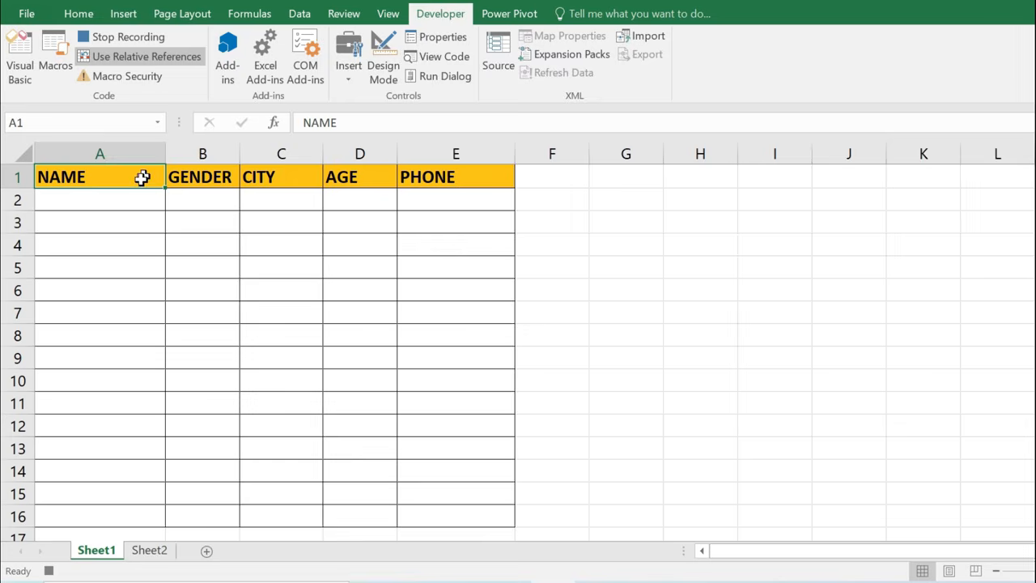
pyautogui.click(98, 199)
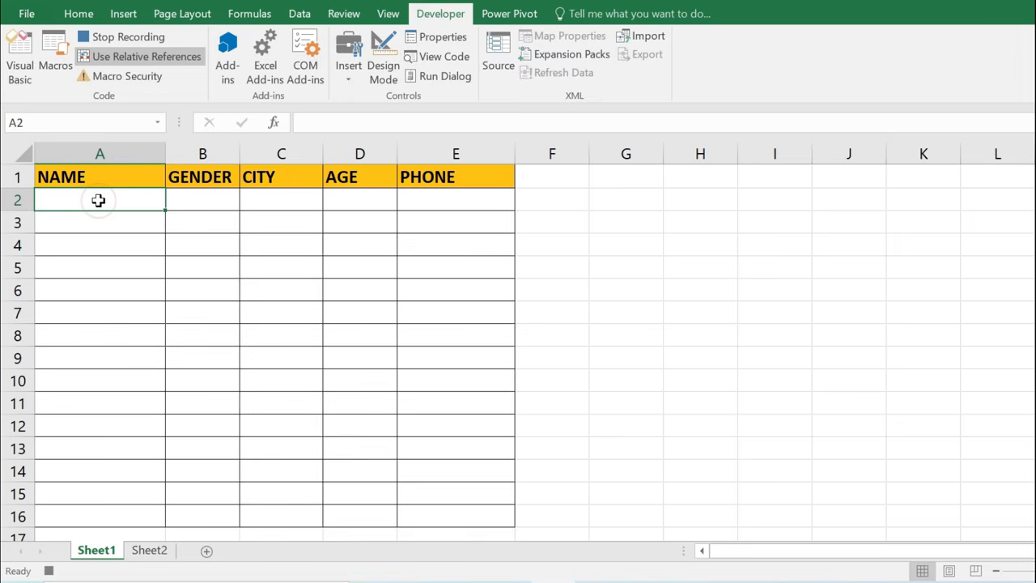
pyautogui.click(159, 63)
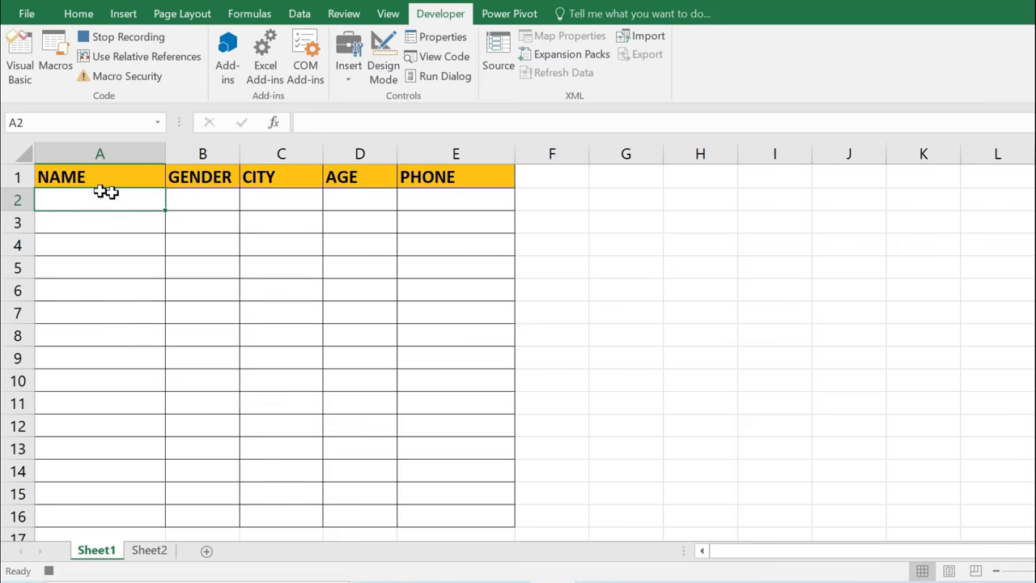
# Paste Special the copied form entries into A2 with Transpose ticked.
pyautogui.rightClick(121, 202)
pyautogui.moveTo(183, 303)
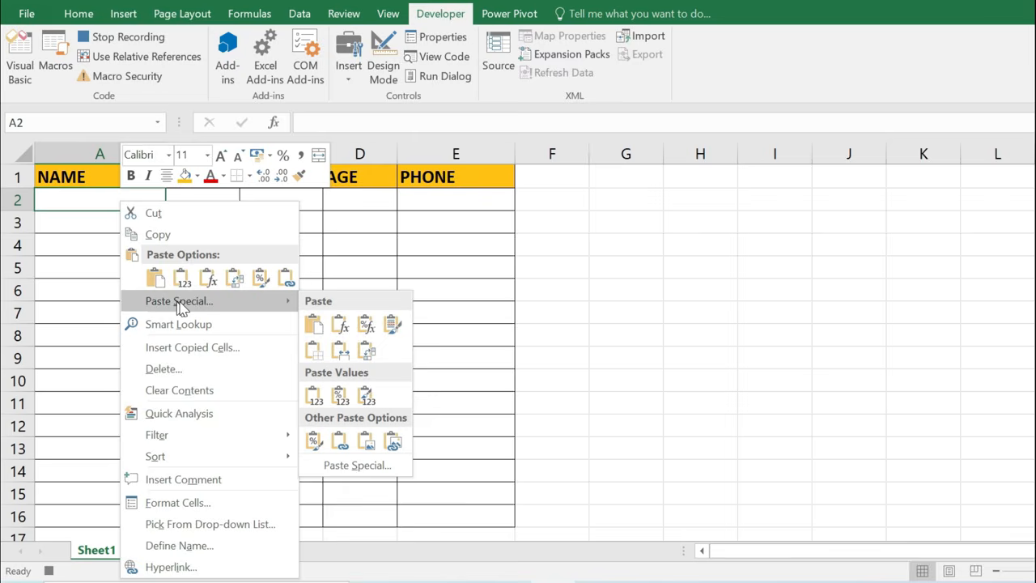
pyautogui.click(189, 303)
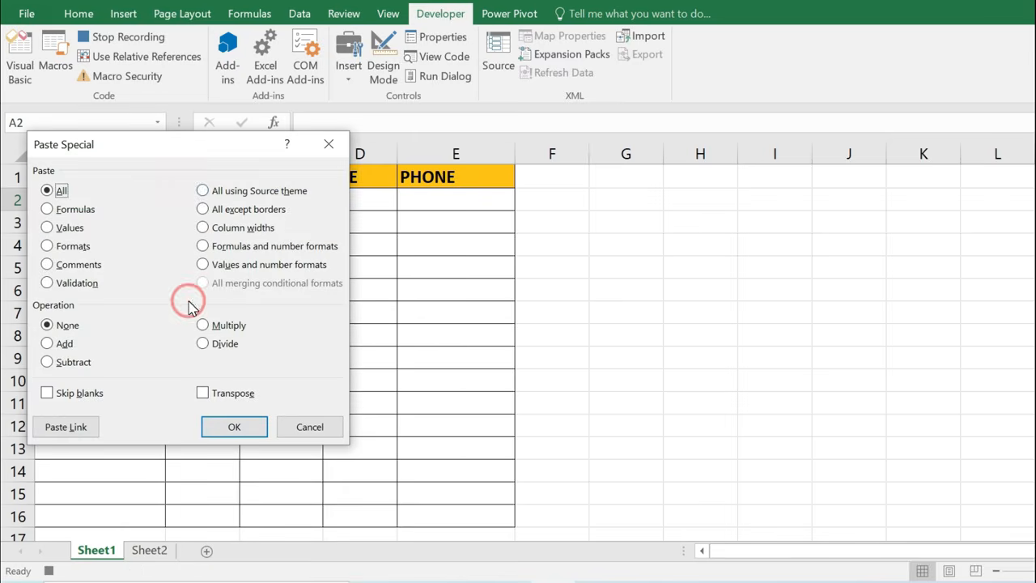
pyautogui.moveTo(194, 143); pyautogui.dragTo(563, 149)
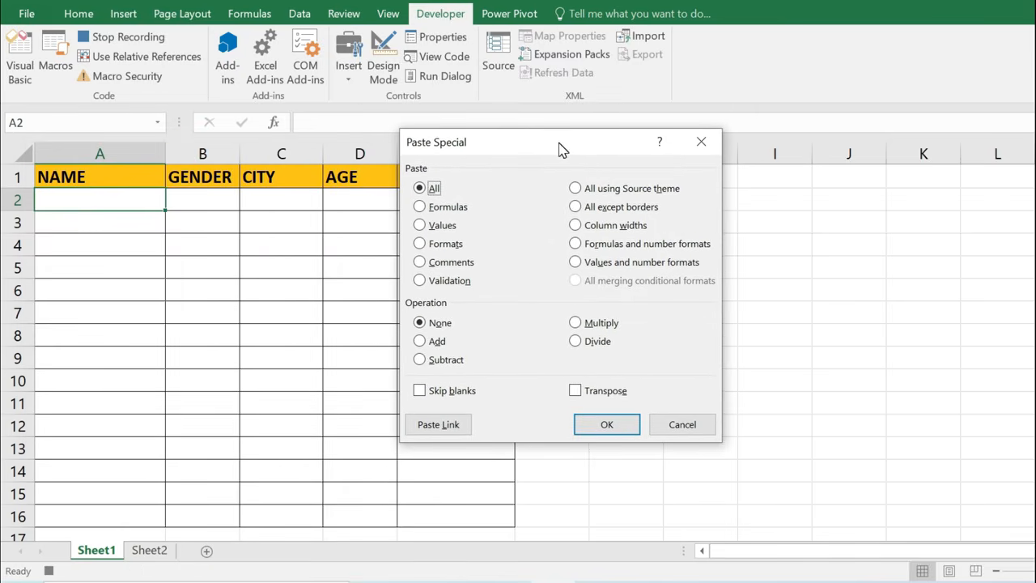
pyautogui.click(575, 392)
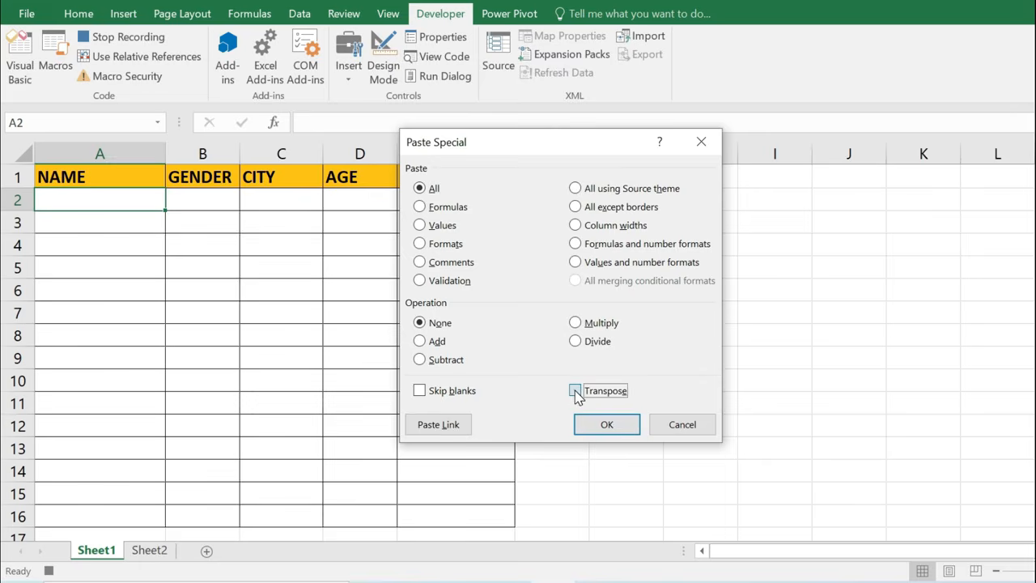
pyautogui.click(607, 426)
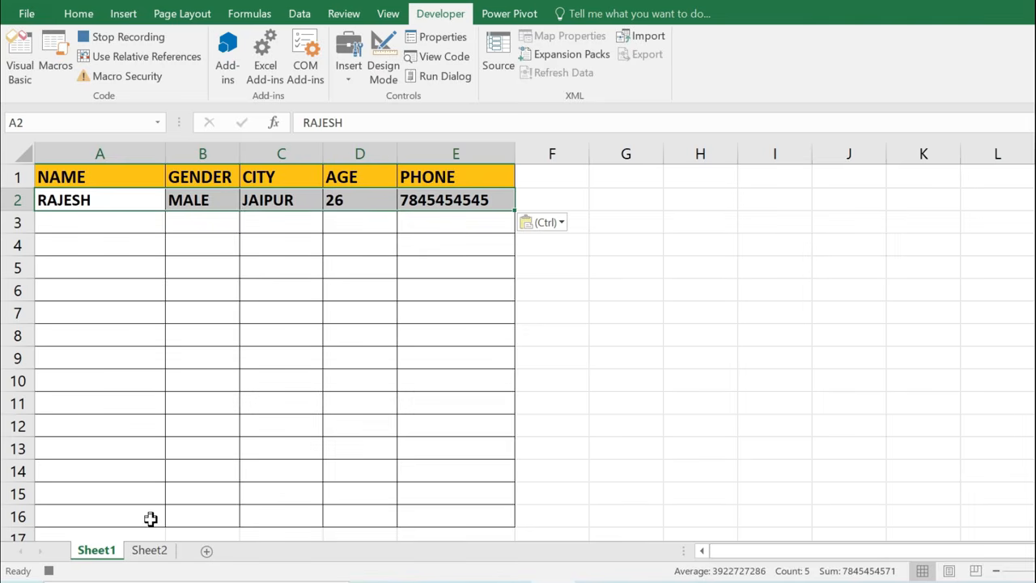
# Clear the Sheet2 form fields D3:D7, reselect D3, and stop recording the macro.
pyautogui.click(150, 550)
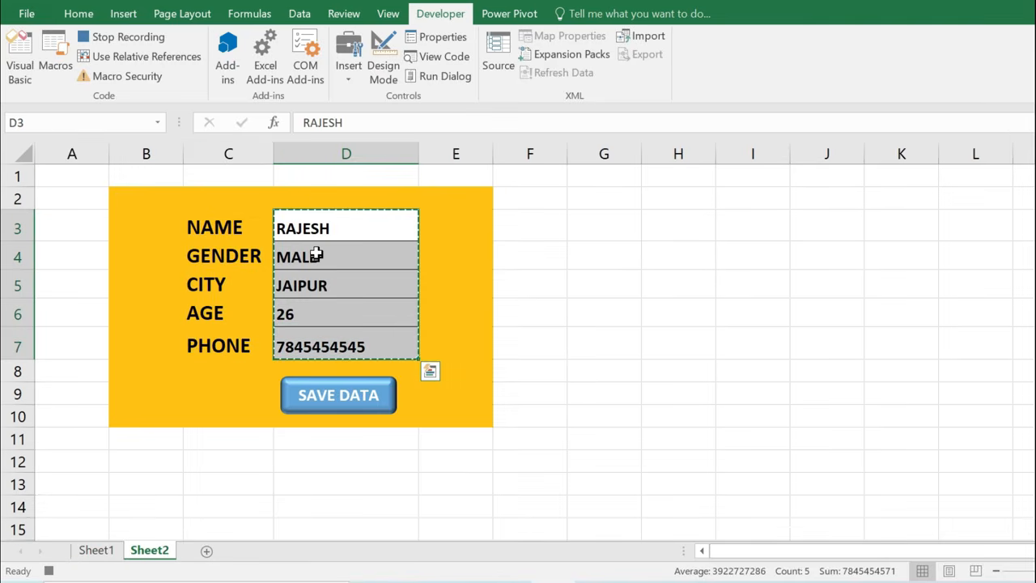
pyautogui.press('Delete')
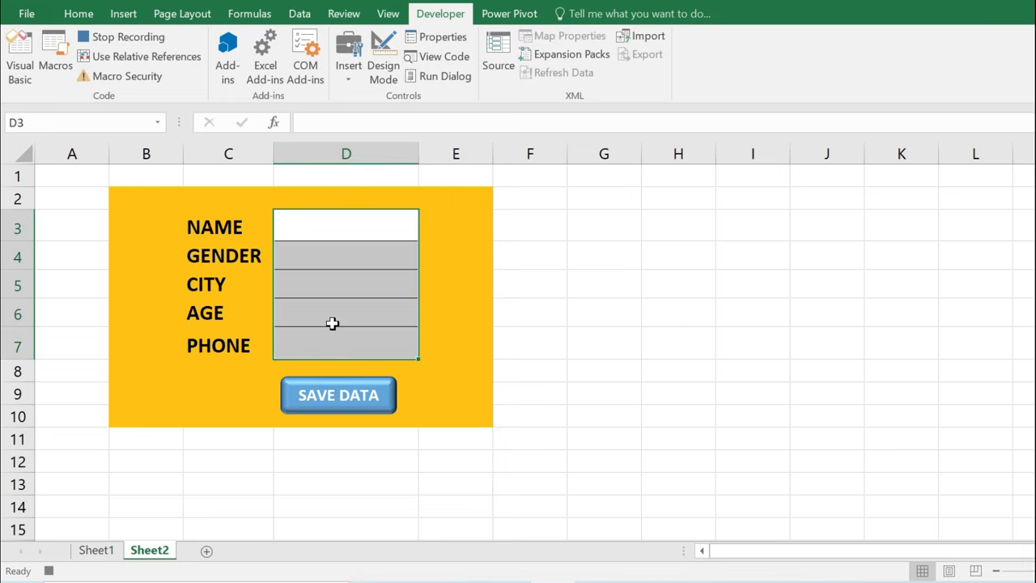
pyautogui.click(313, 227)
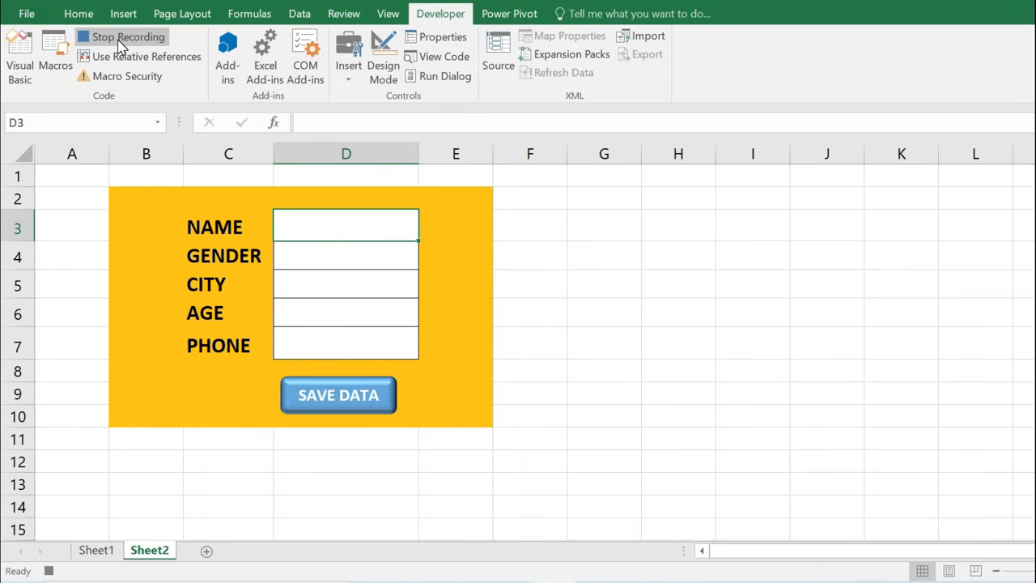
pyautogui.click(119, 42)
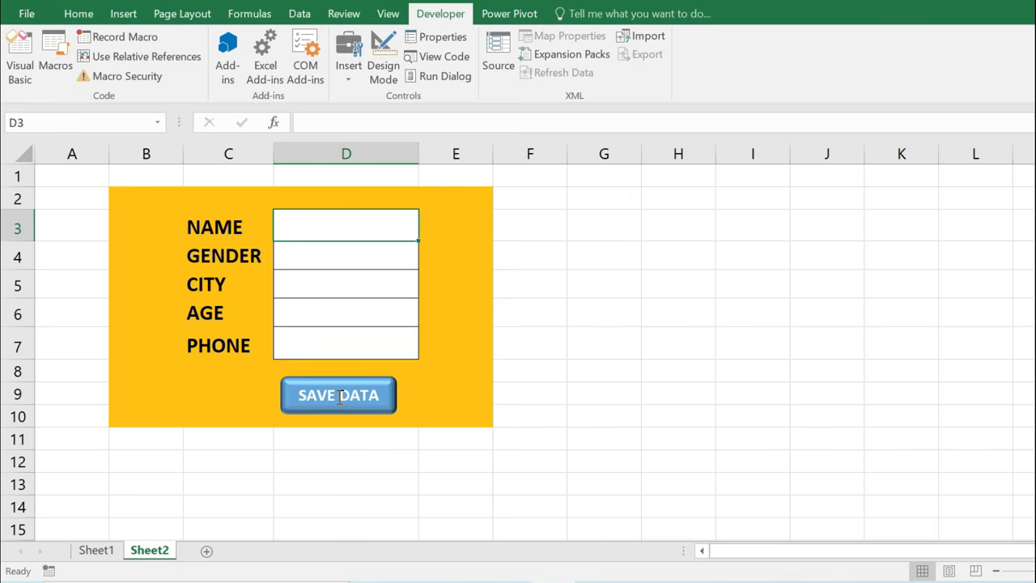
# Assign the SAVE_DATA macro to the SAVE DATA shape.
pyautogui.rightClick(385, 394)
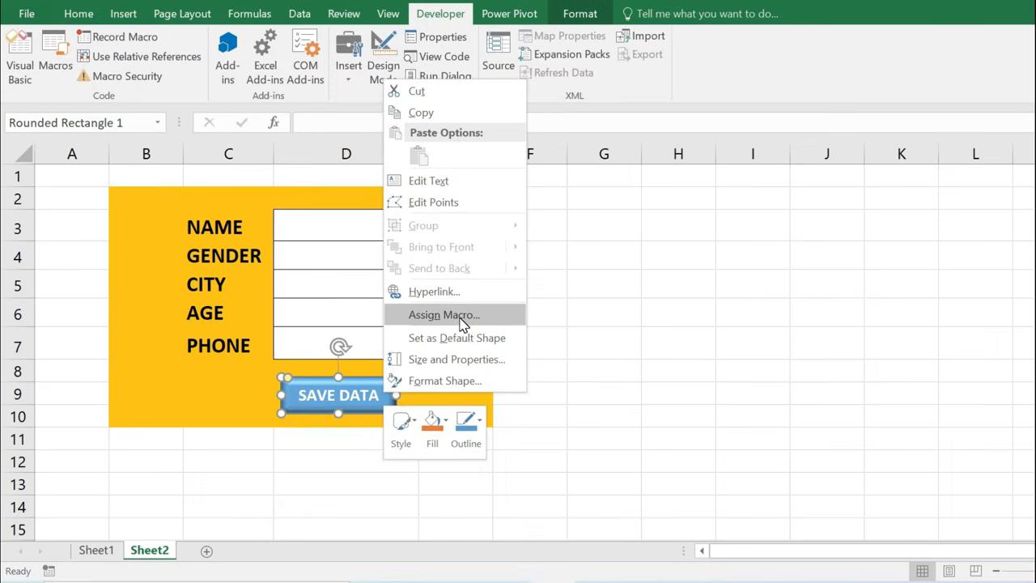
pyautogui.click(460, 318)
pyautogui.moveTo(437, 149); pyautogui.dragTo(588, 139)
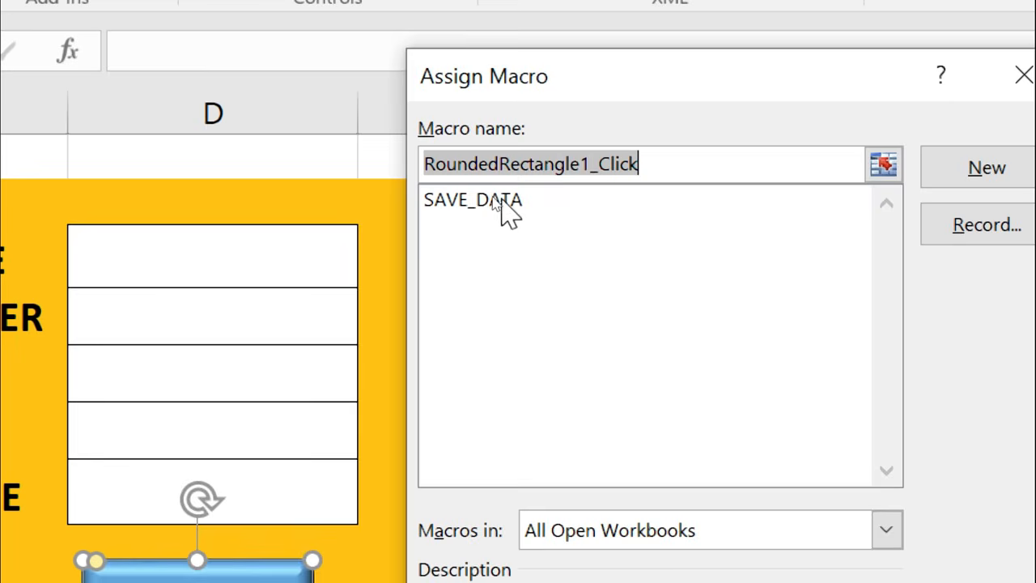
pyautogui.click(486, 197)
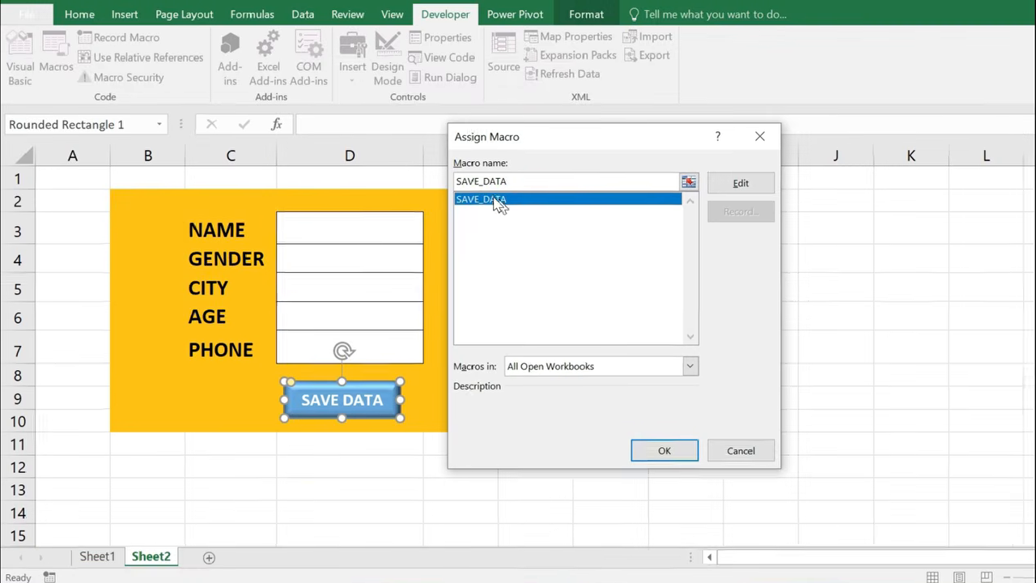
pyautogui.click(657, 445)
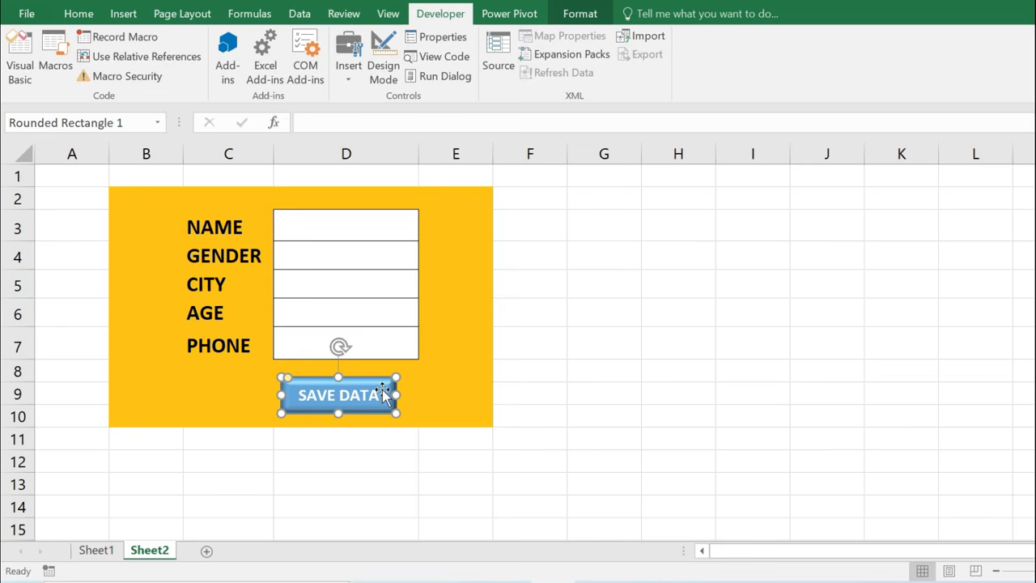
# Fill the form with the person's name, MALE, JAIPUR and age 26 in D3:D6.
pyautogui.click(527, 392)
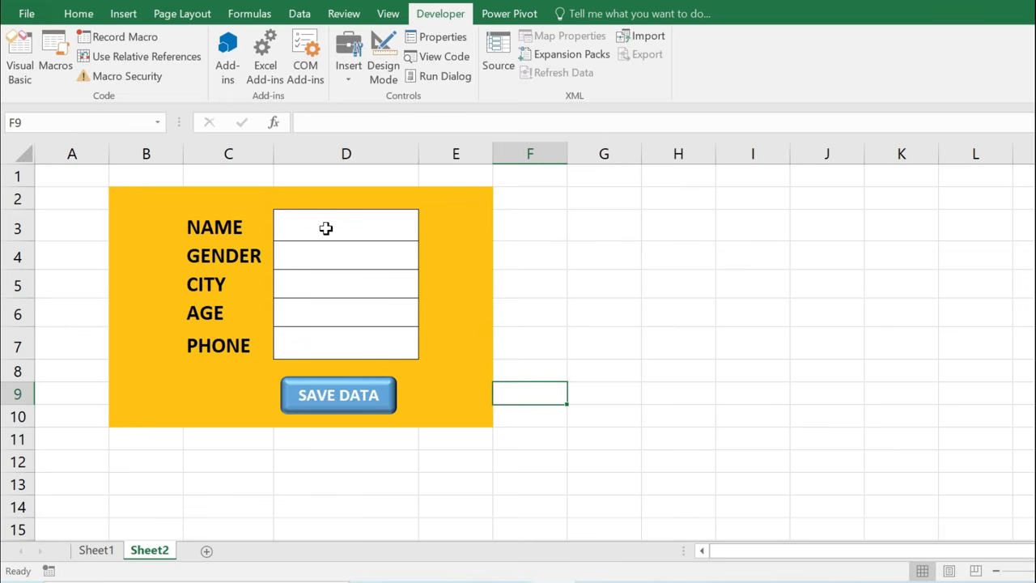
pyautogui.click(325, 228)
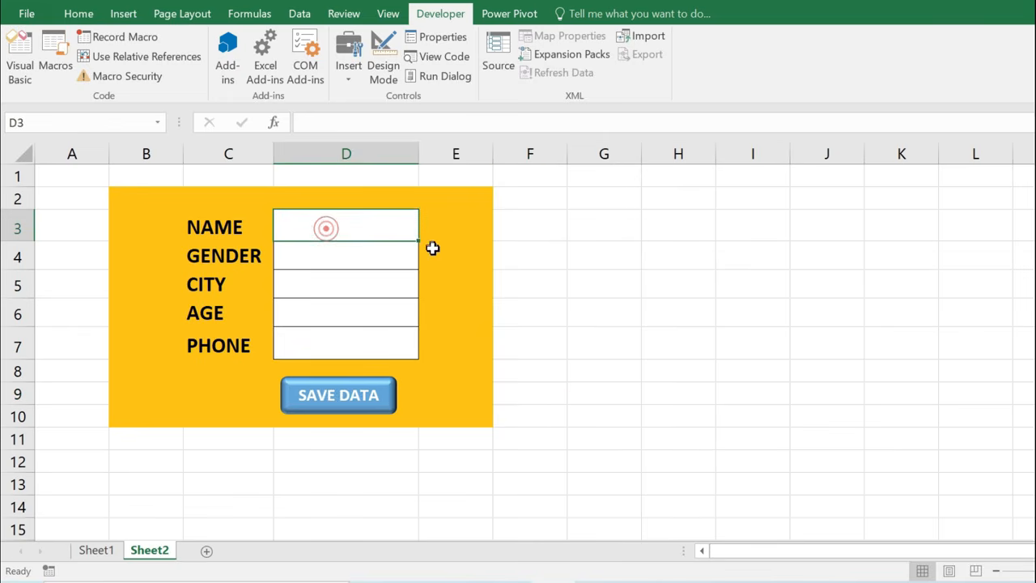
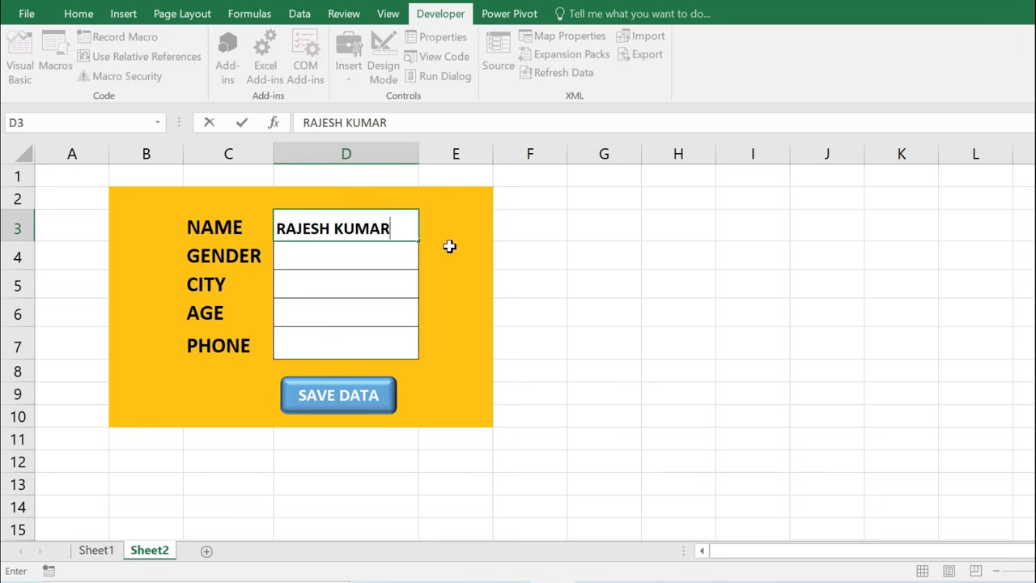
pyautogui.press('Return')
pyautogui.write('MALE')
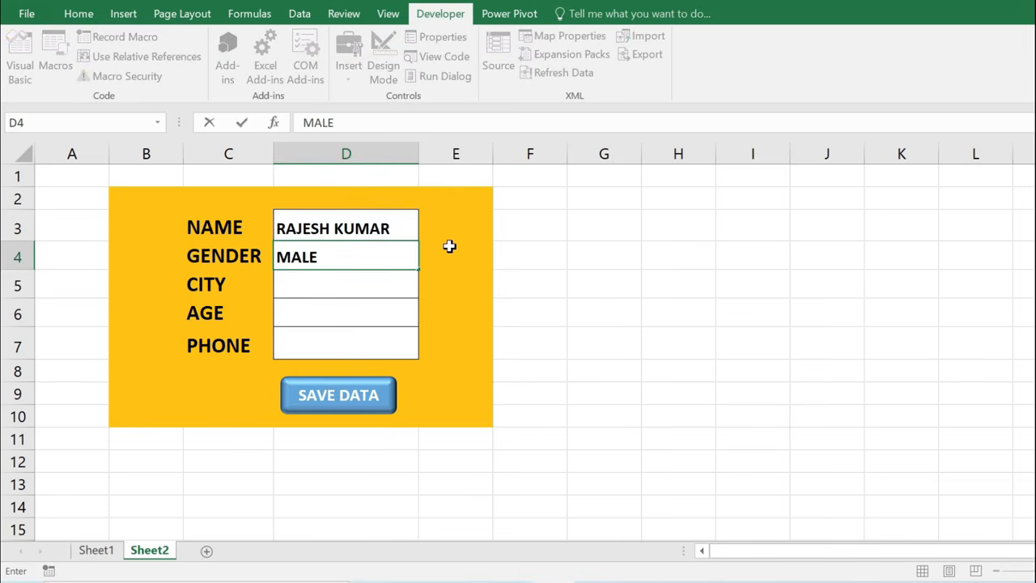
pyautogui.press('Return')
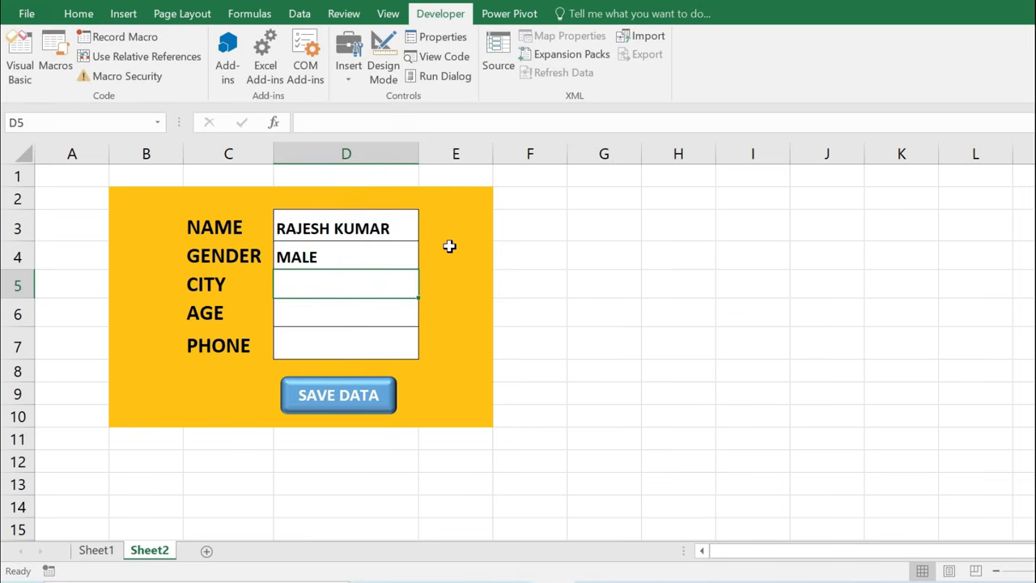
pyautogui.write('JAIPUR')
pyautogui.press('Return')
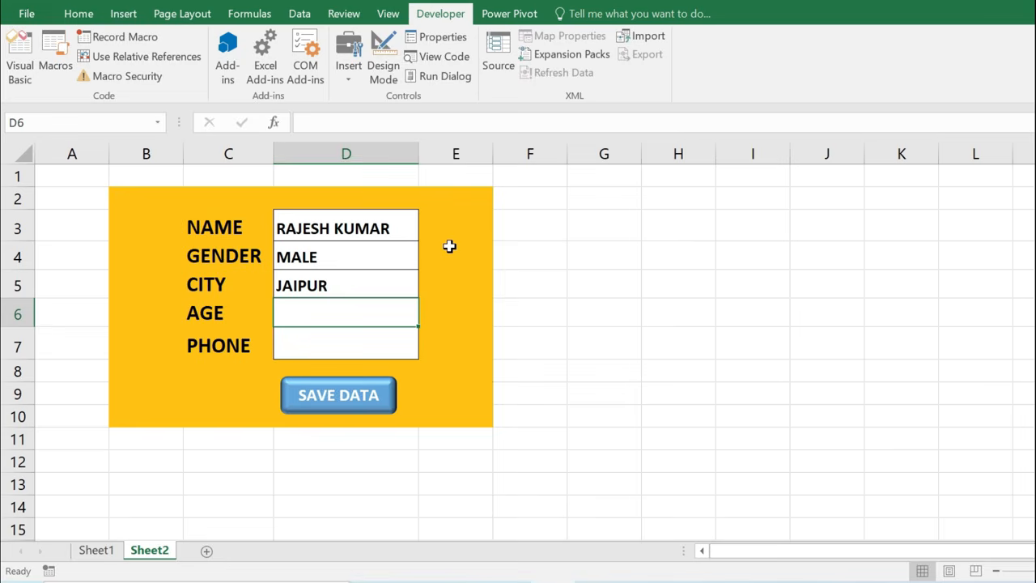
pyautogui.write('26')
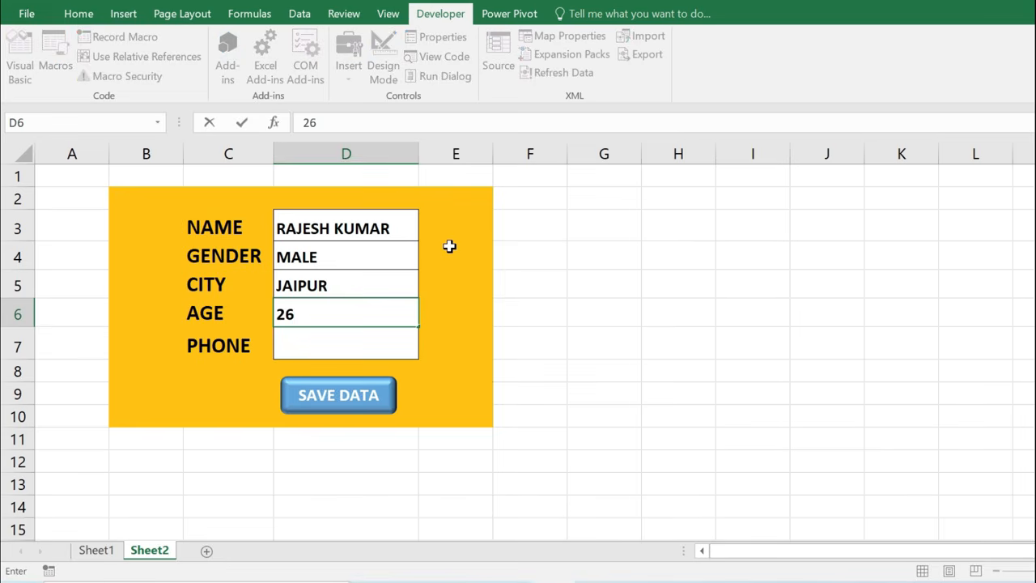
pyautogui.press('Return')
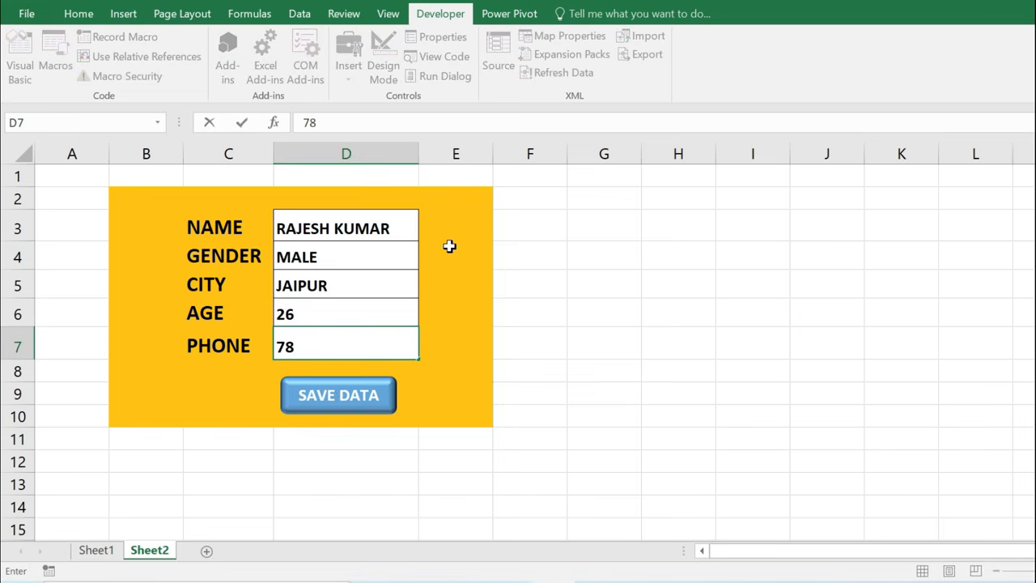
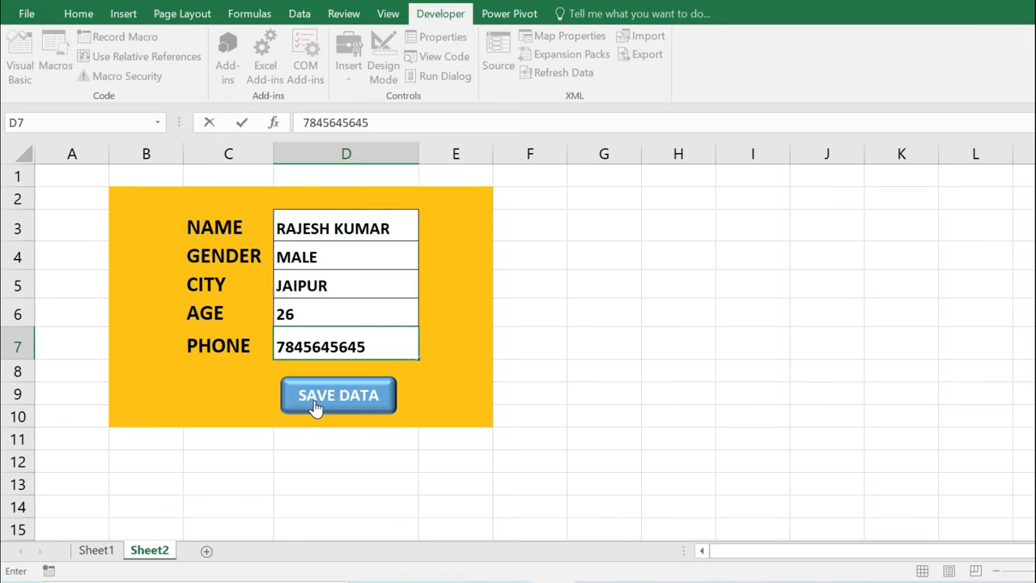
# Enter the phone number, save the entry with SAVE DATA, and check row 3 on Sheet1.
pyautogui.click(346, 405)
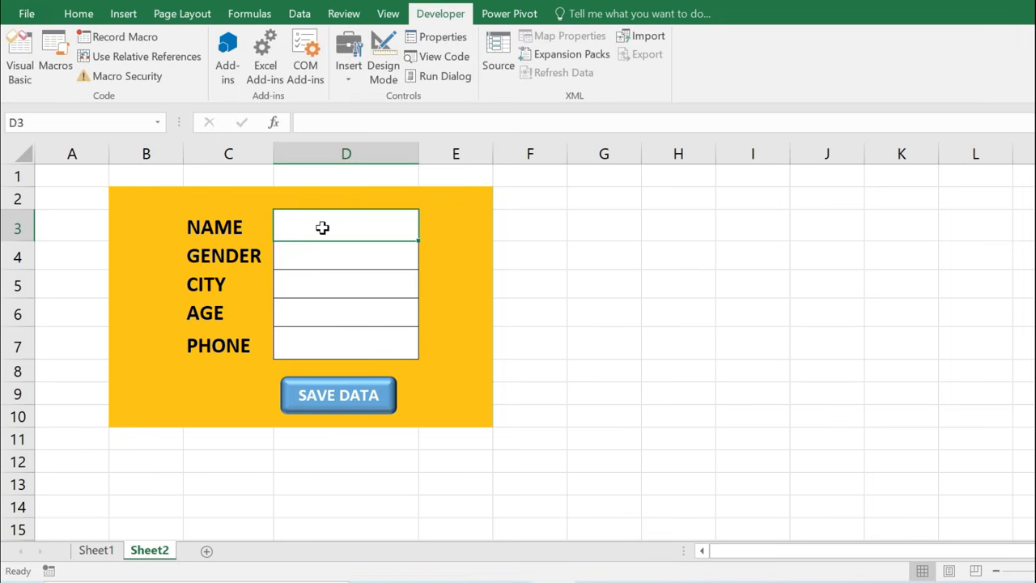
pyautogui.click(97, 550)
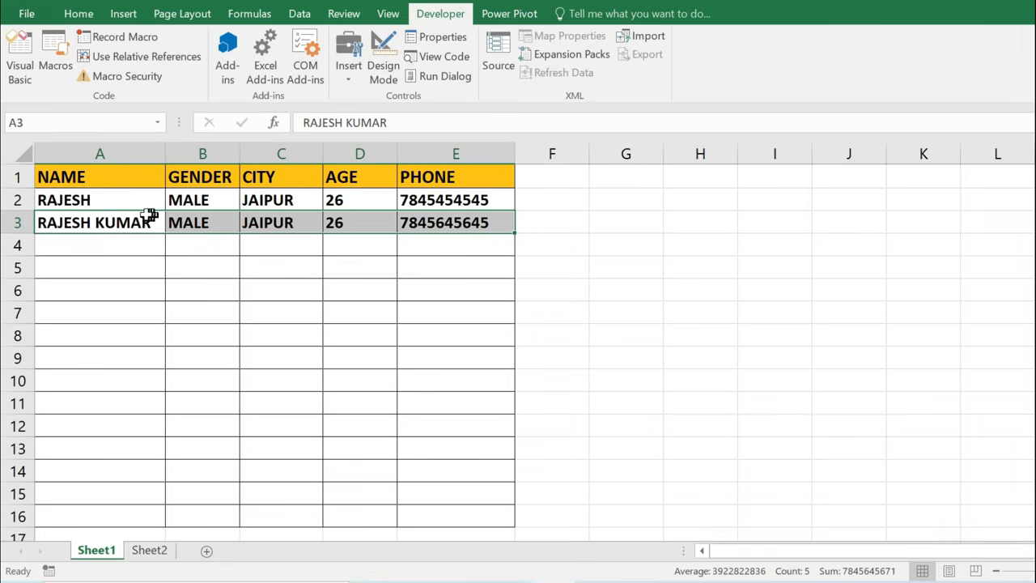
# On Sheet2, enter the person's name, MALE, ALWAR and age 26 into the form.
pyautogui.click(154, 551)
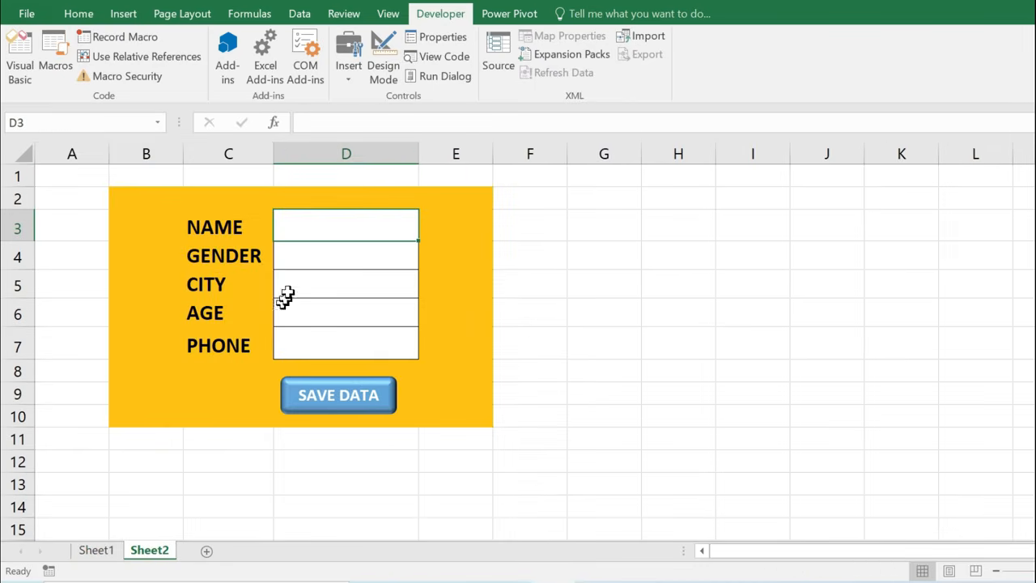
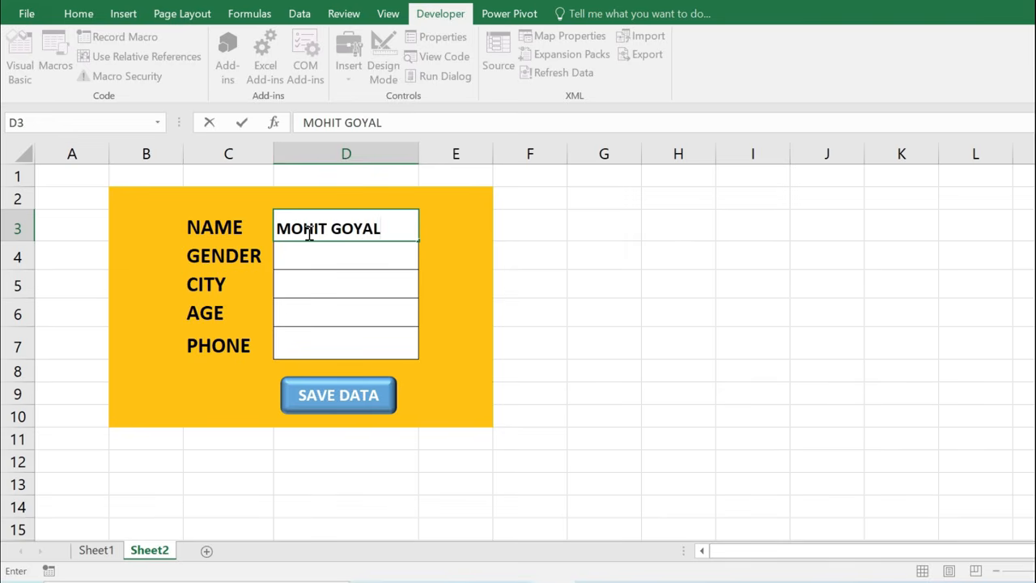
pyautogui.press('Return')
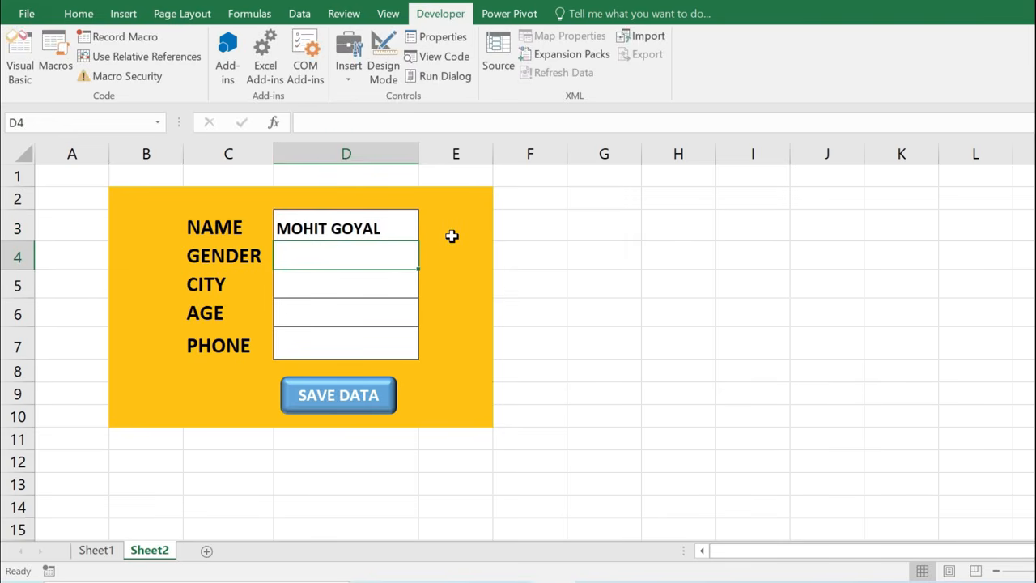
pyautogui.write('MALE')
pyautogui.press('Return')
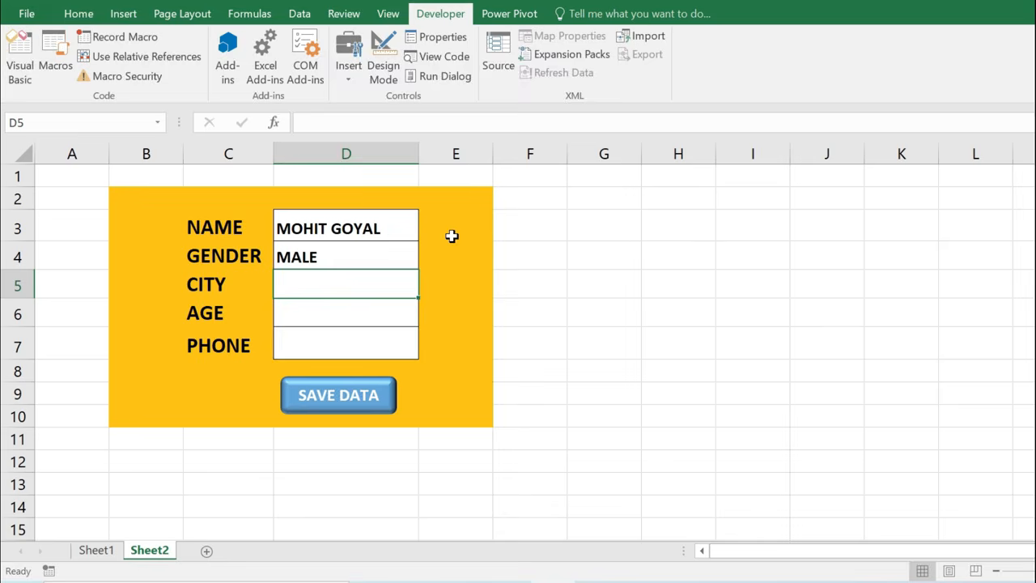
pyautogui.write('ALWAR')
pyautogui.press('Return')
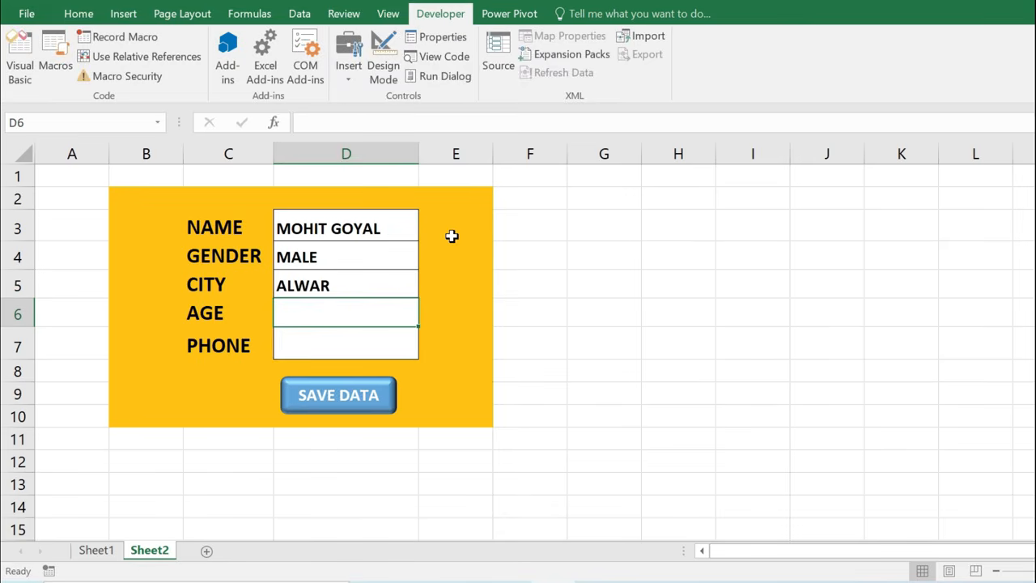
pyautogui.write('26')
pyautogui.press('Return')
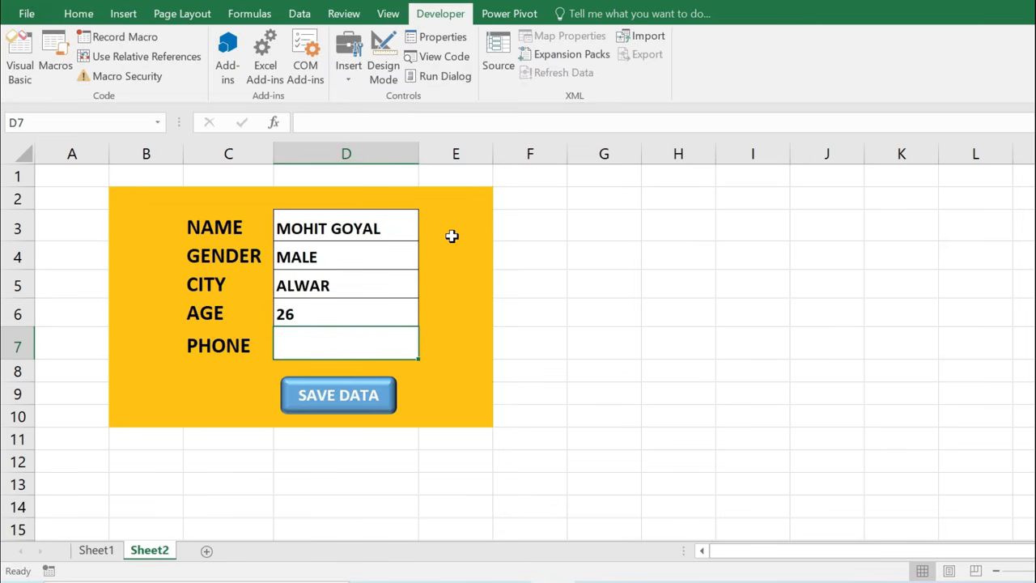
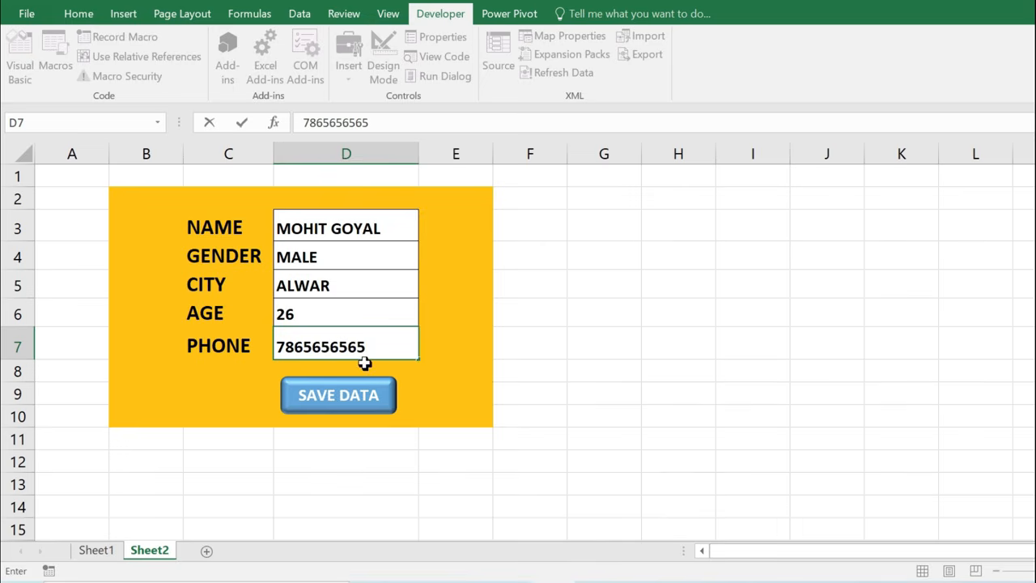
# Enter the phone number, save it as row 4, and review the Sheet1 table.
pyautogui.click(340, 403)
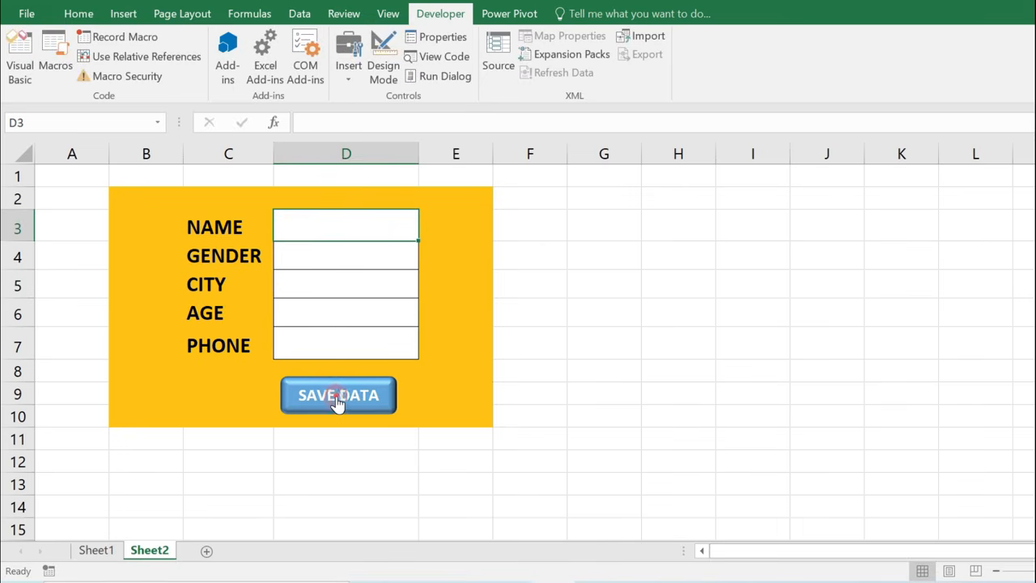
pyautogui.click(118, 541)
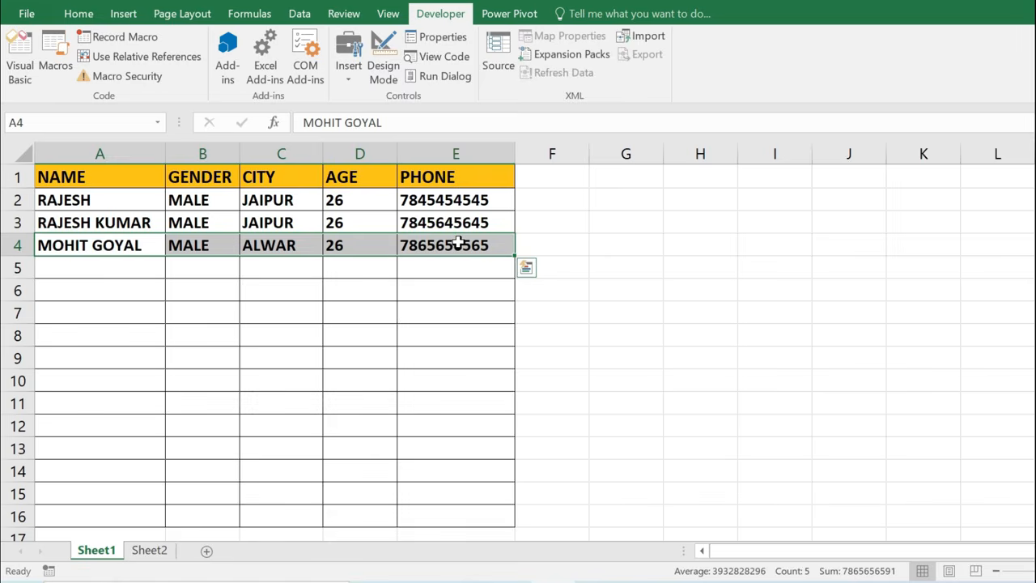
pyautogui.click(145, 549)
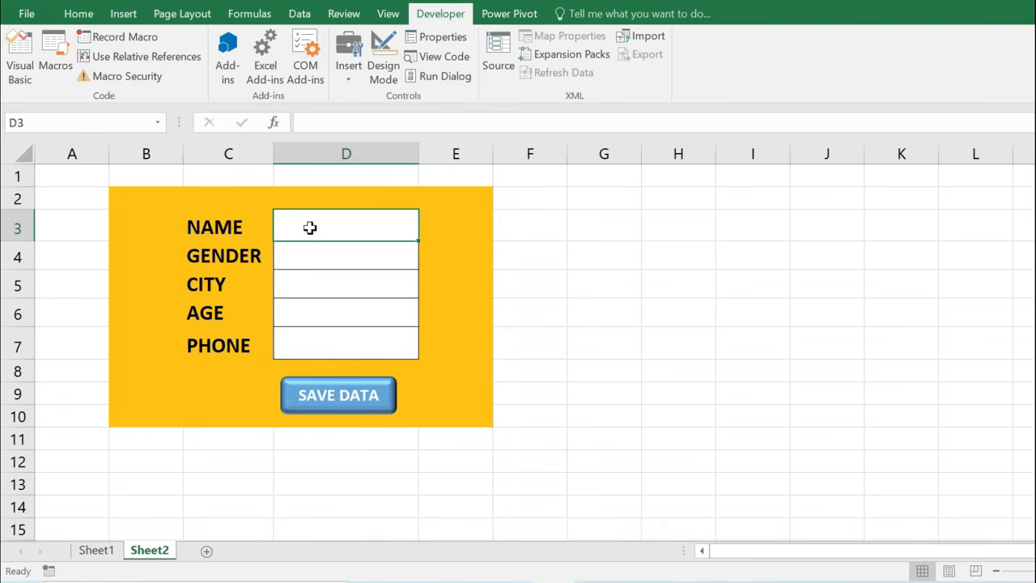
pyautogui.click(99, 550)
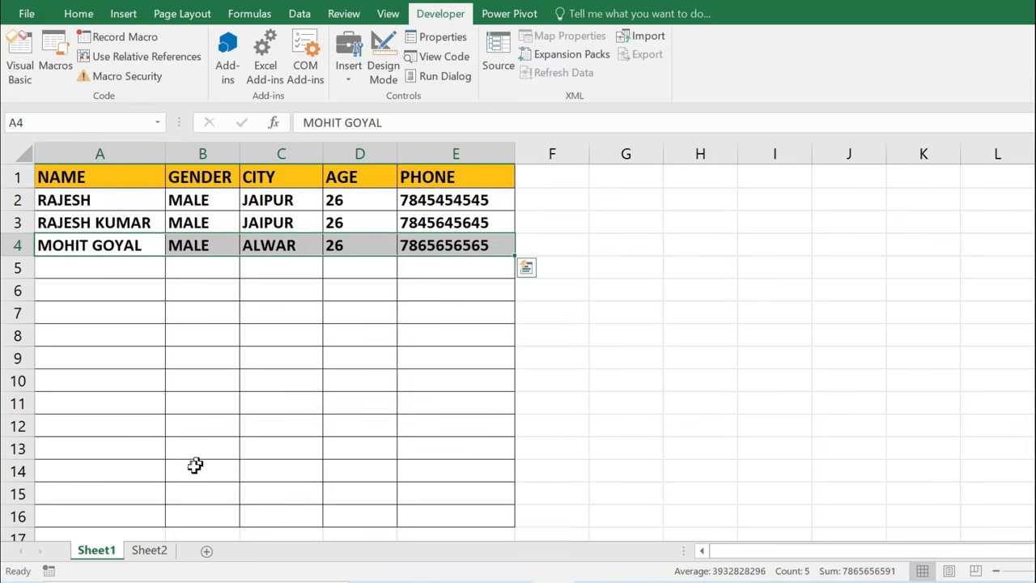
# On Sheet2, enter the person's name, MALE, SIKAR and age 30 into the form.
pyautogui.click(161, 551)
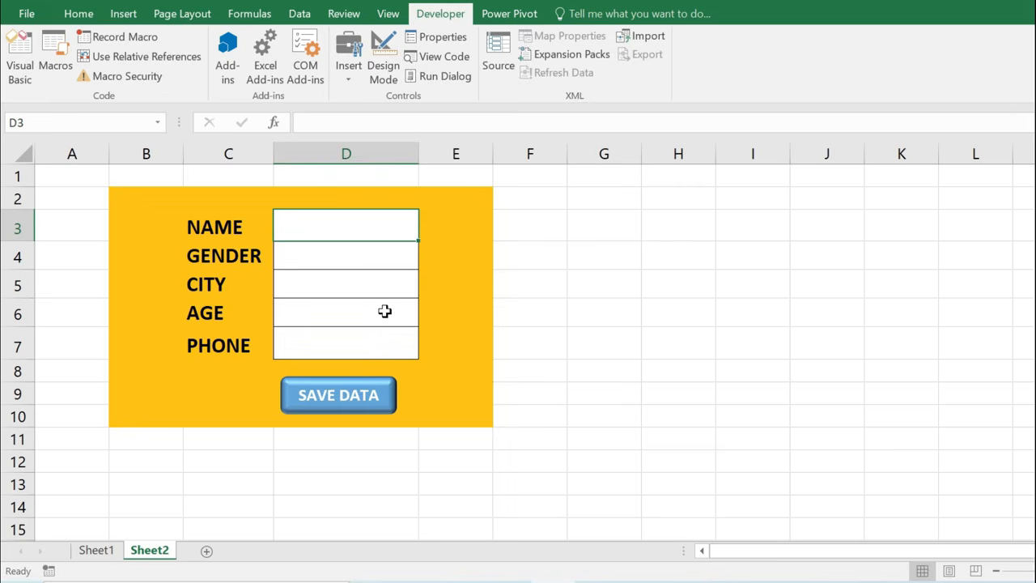
pyautogui.write('SURESH')
pyautogui.press('Return')
pyautogui.write('MALE')
pyautogui.press('Return')
pyautogui.write('SI')
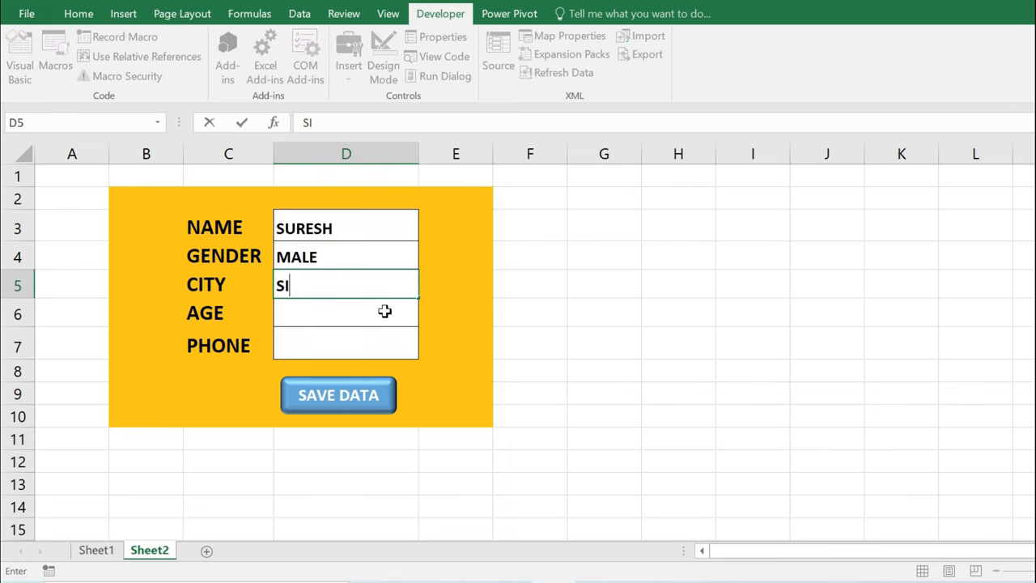
pyautogui.write('KAR 30')
pyautogui.press('Return')
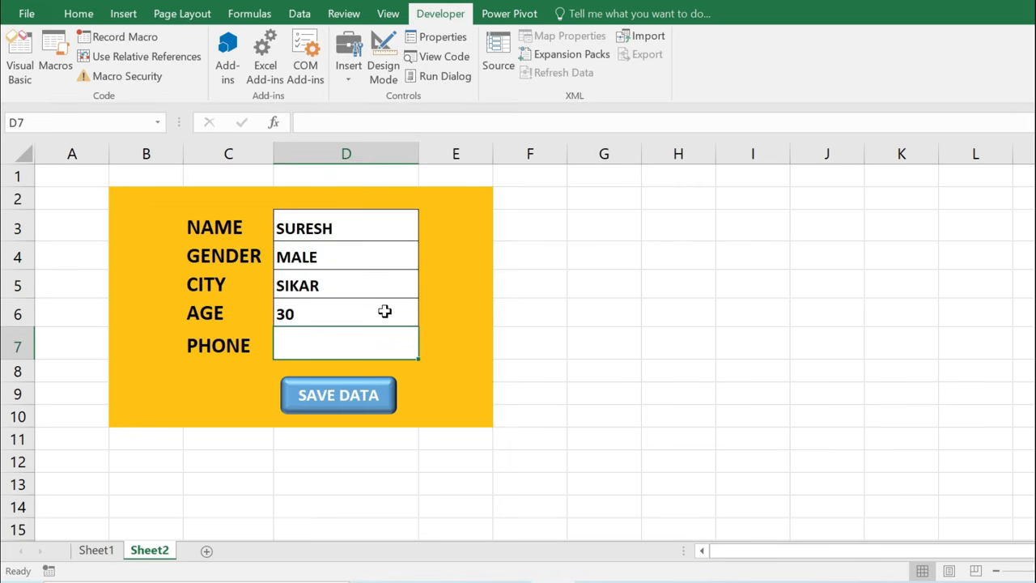
# Enter the phone number, save it as row 5, check Sheet1, and return to the form.
pyautogui.write('754545455')
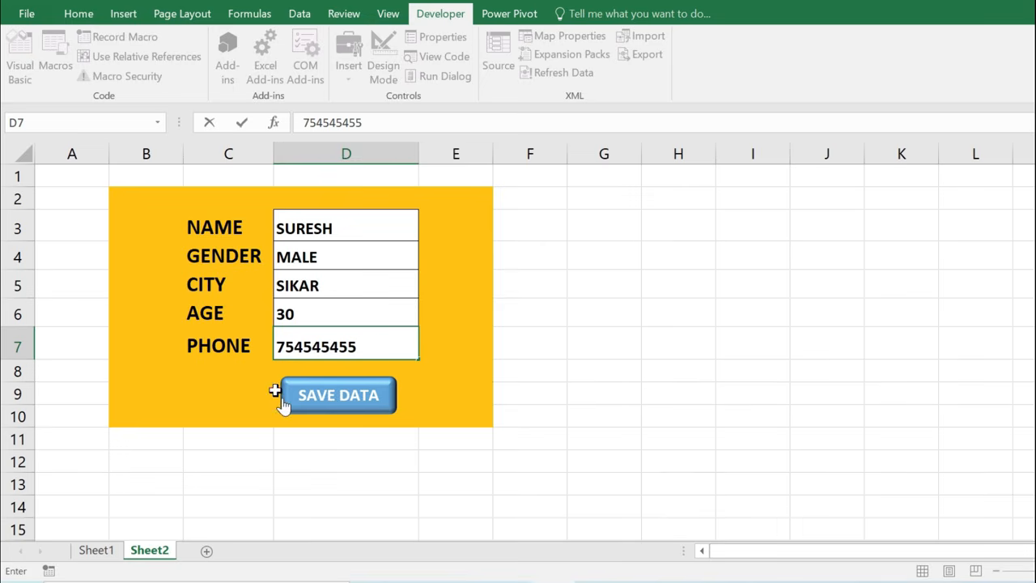
pyautogui.click(338, 405)
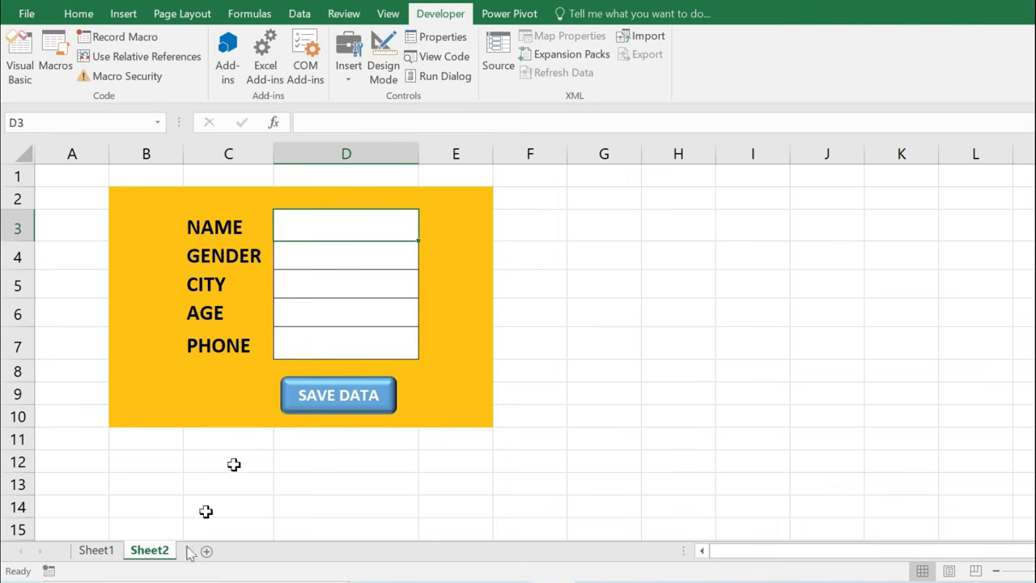
pyautogui.click(99, 553)
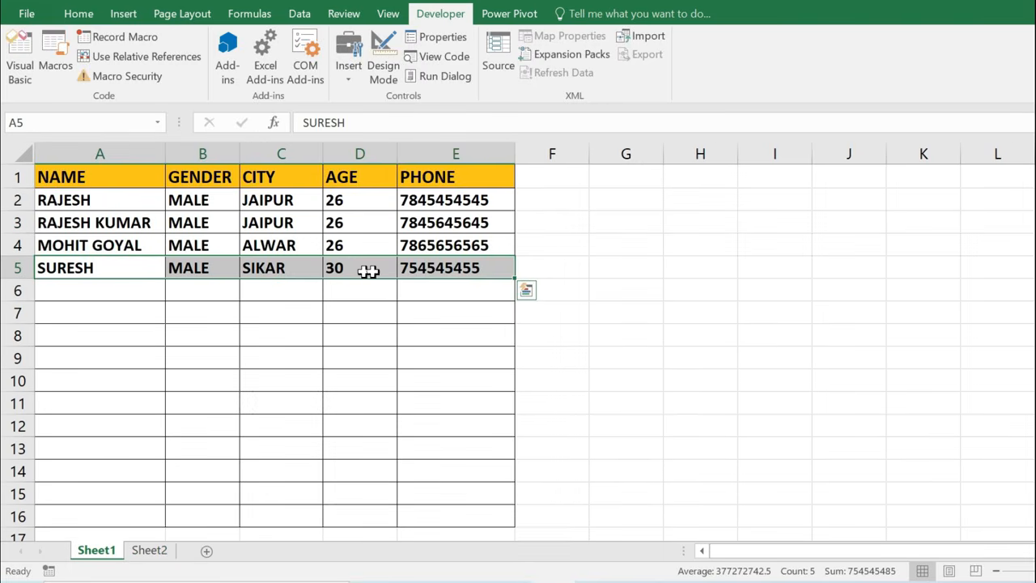
pyautogui.click(152, 549)
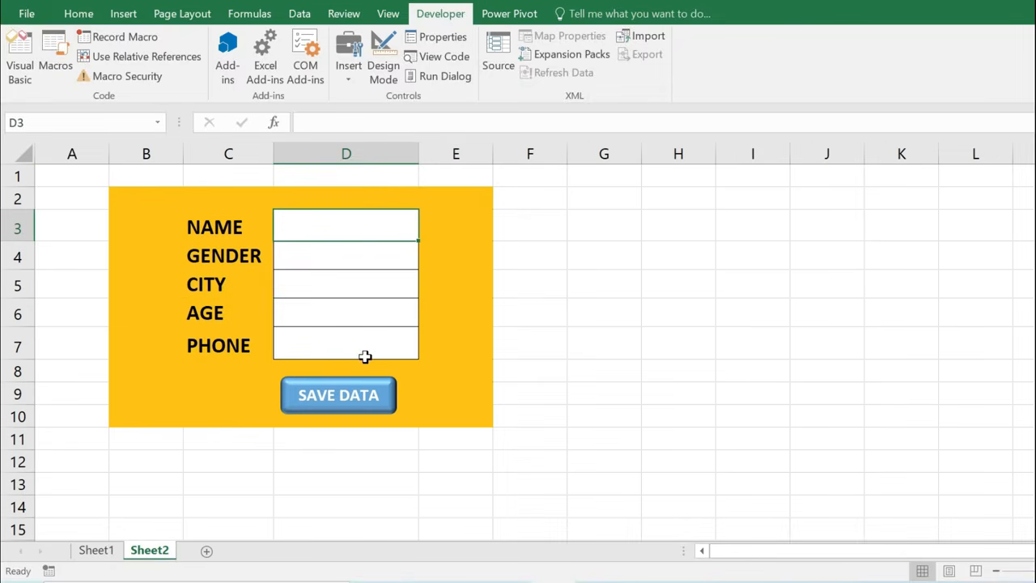
# Fill the form with the person's name, FEMALE, JODHPUR, age 32 and a phone number.
pyautogui.write('REENA')
pyautogui.press('Return')
pyautogui.write('FEMALE')
pyautogui.press('Return')
pyautogui.write('JODHPUR')
pyautogui.press('Return')
pyautogui.write('32')
pyautogui.press('Return')
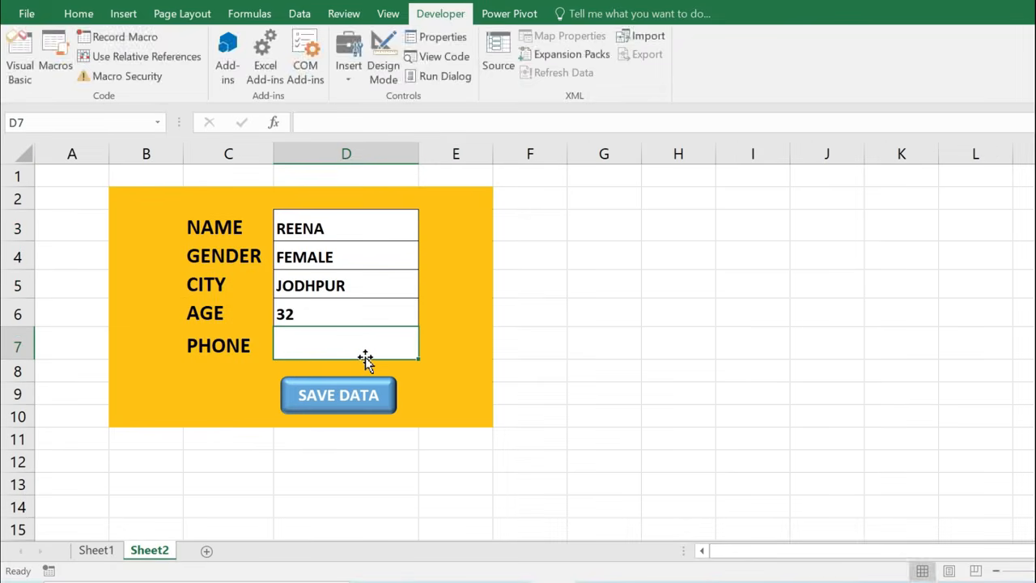
pyautogui.write('789898988')
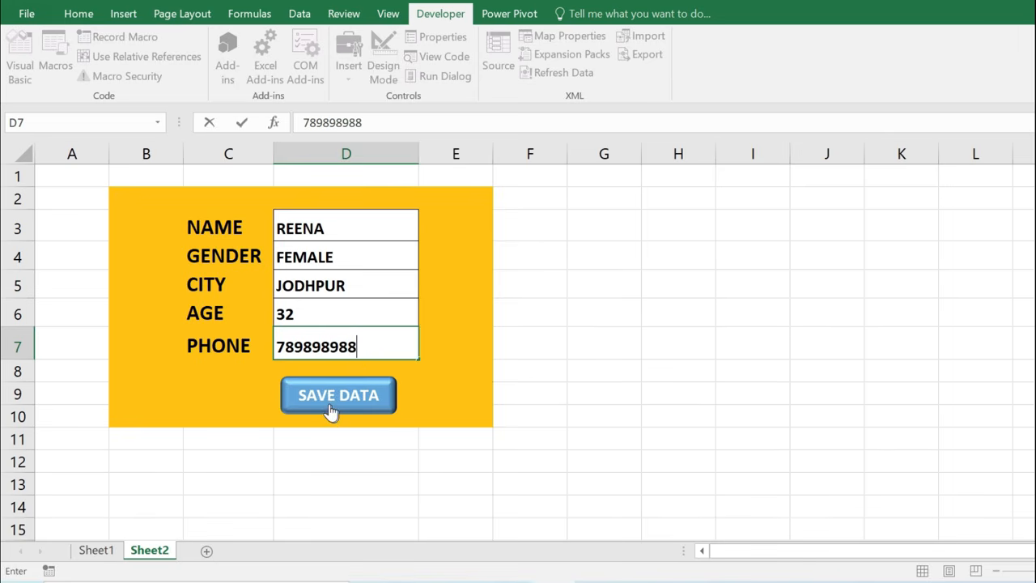
# Save the entry as row 6 and review all five records A2:E6 on Sheet1.
pyautogui.click(331, 405)
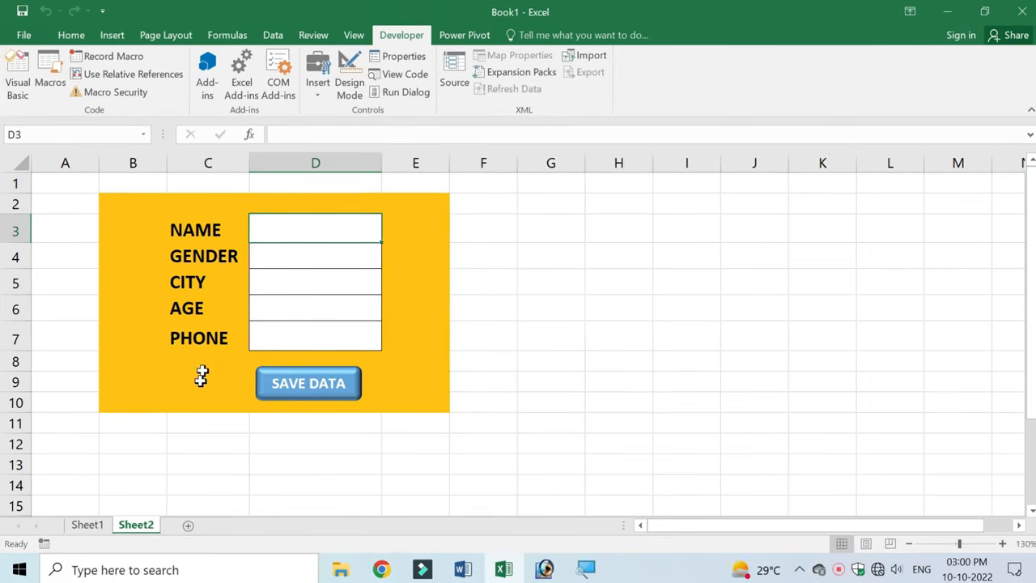
pyautogui.click(87, 523)
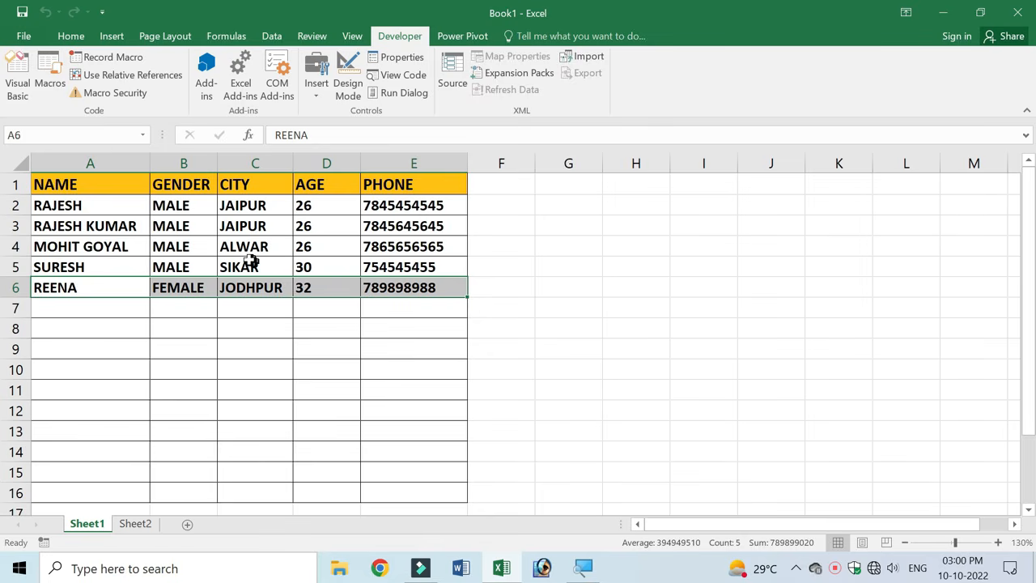
pyautogui.moveTo(90, 205); pyautogui.dragTo(412, 286)
pyautogui.click(317, 260)
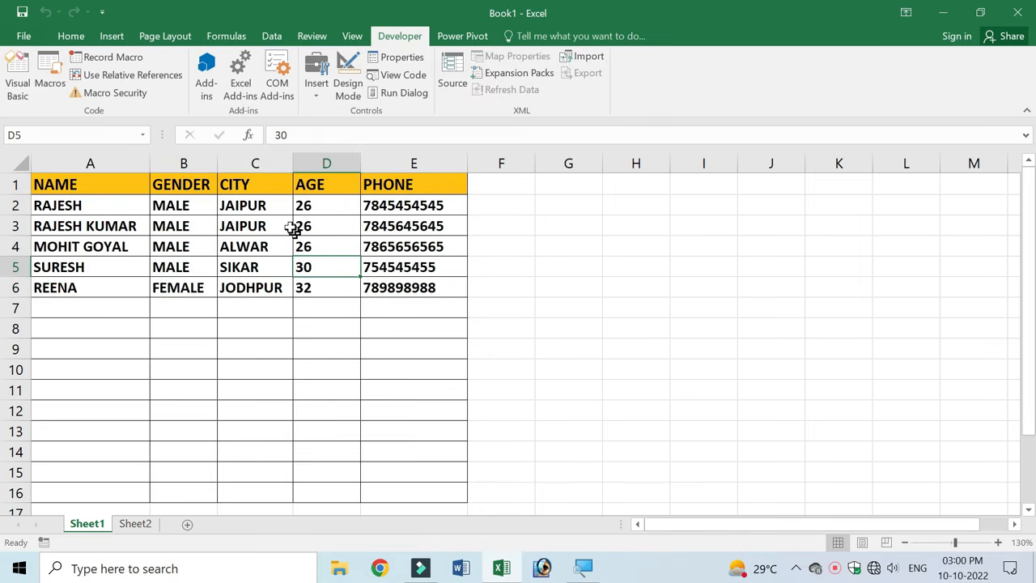